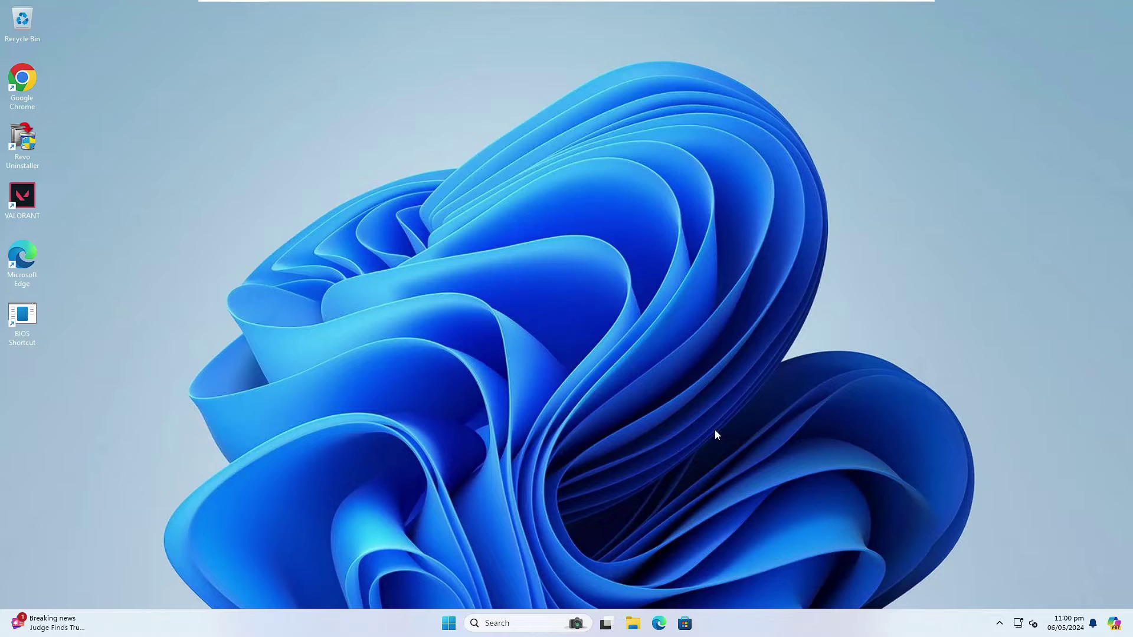
Run a fresh Windows Update check from the Check for updates page
key(super+s)
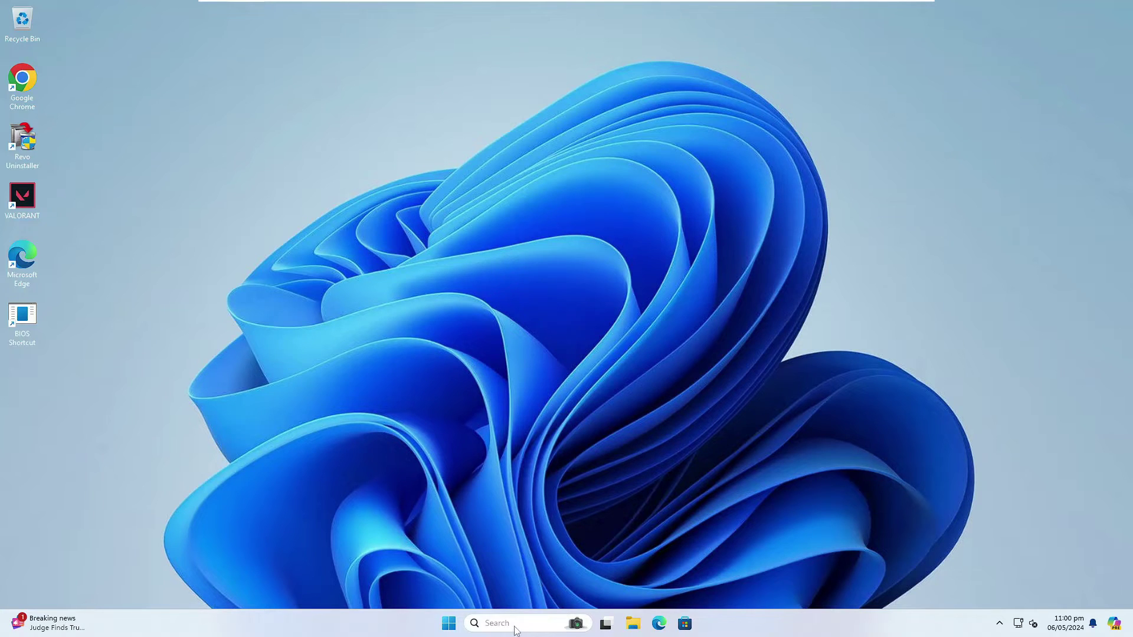
text(update)
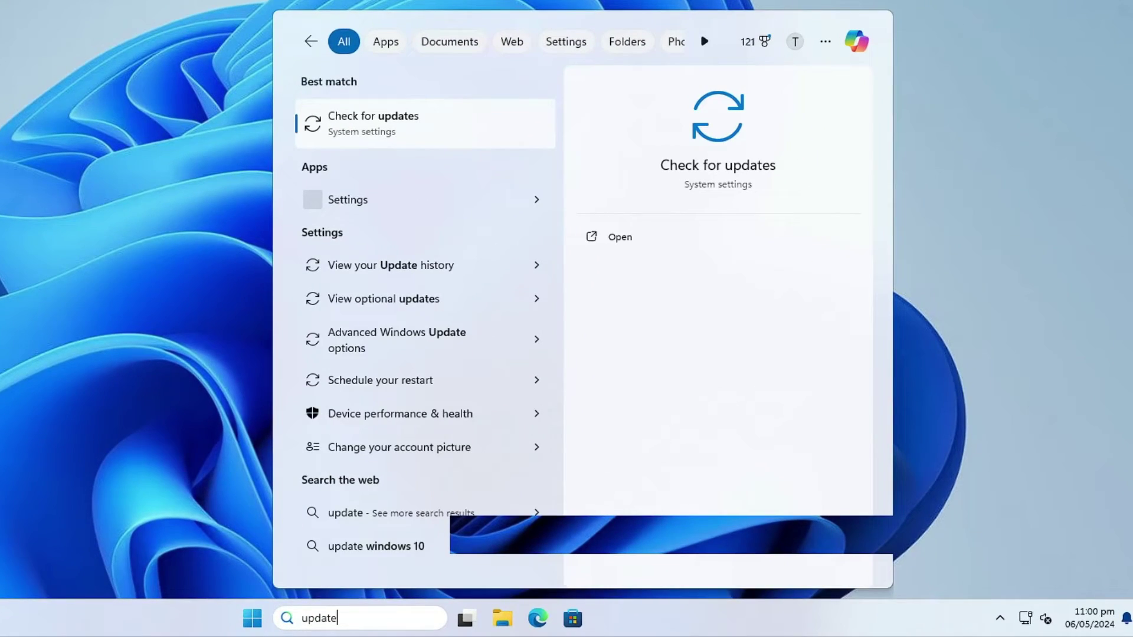
click(409, 131)
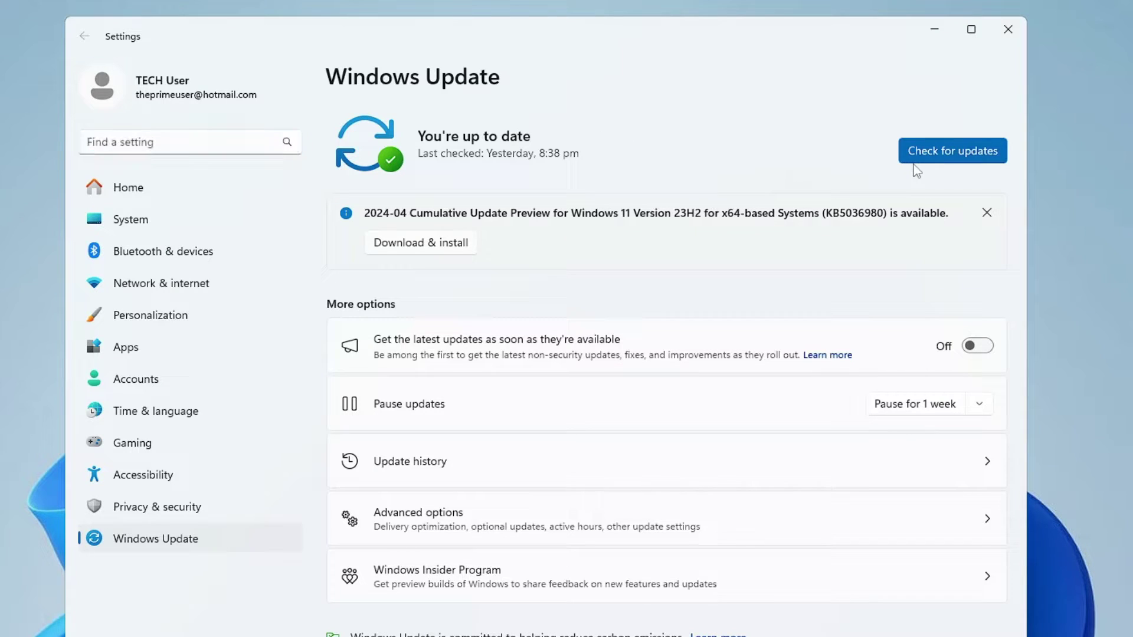
click(918, 159)
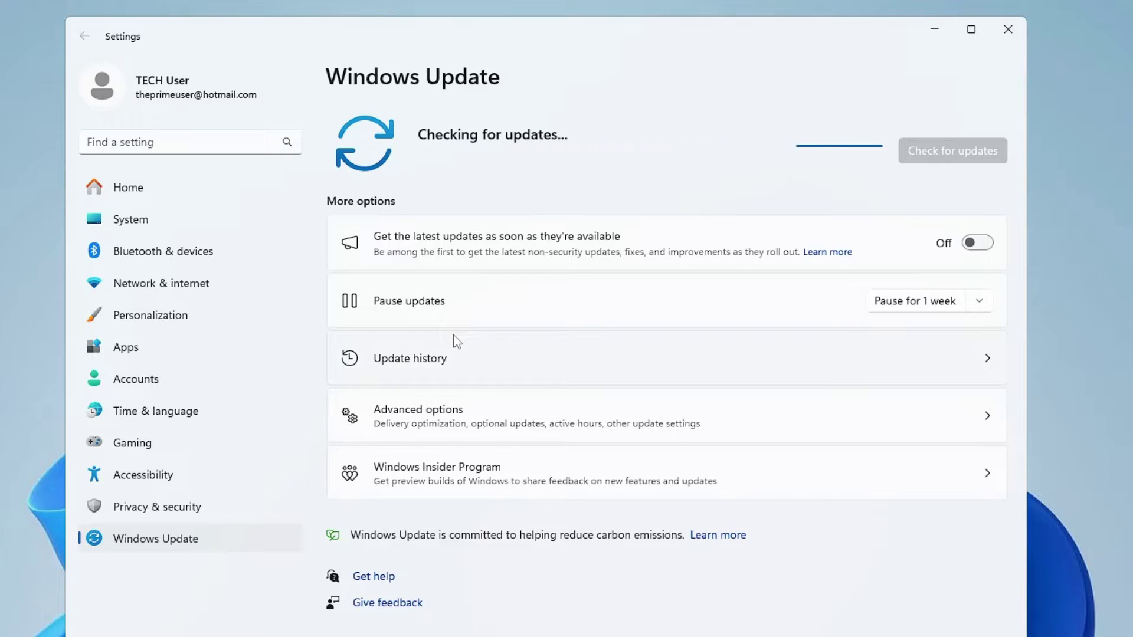
Select the 2024-04 .NET cumulative update preview (KB5037591) in Optional updates, then close Settings
click(470, 425)
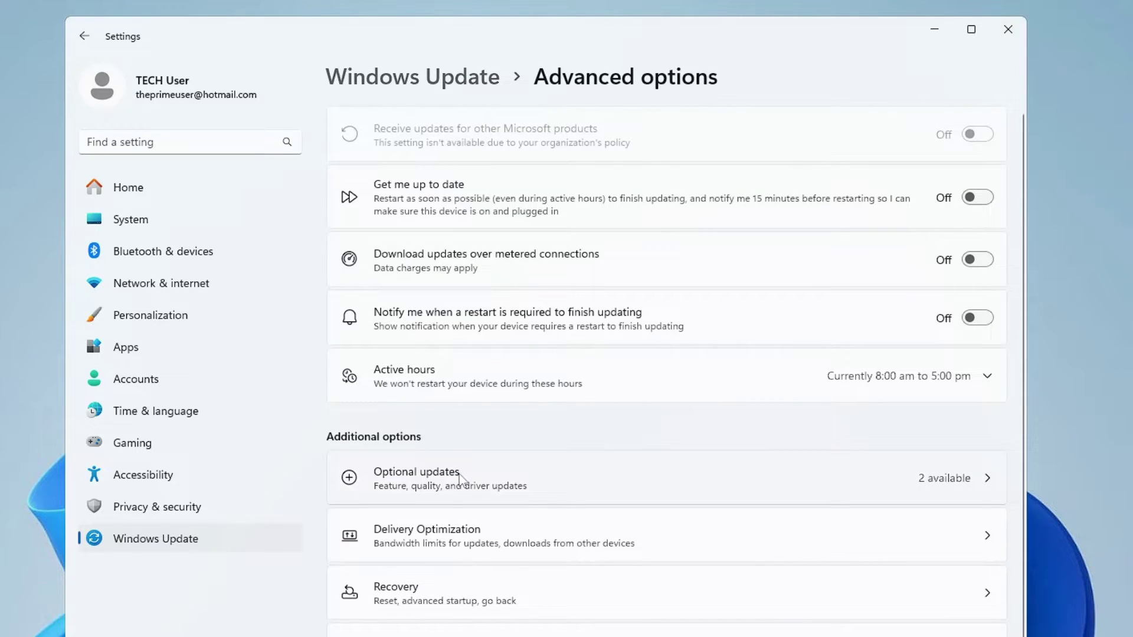
click(462, 479)
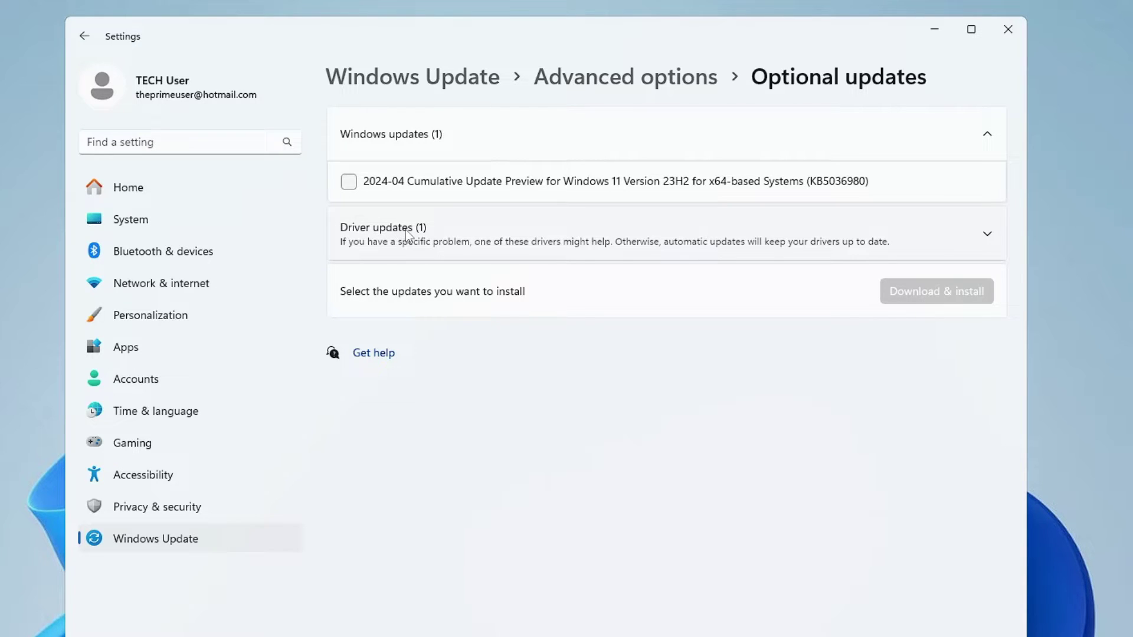
click(992, 236)
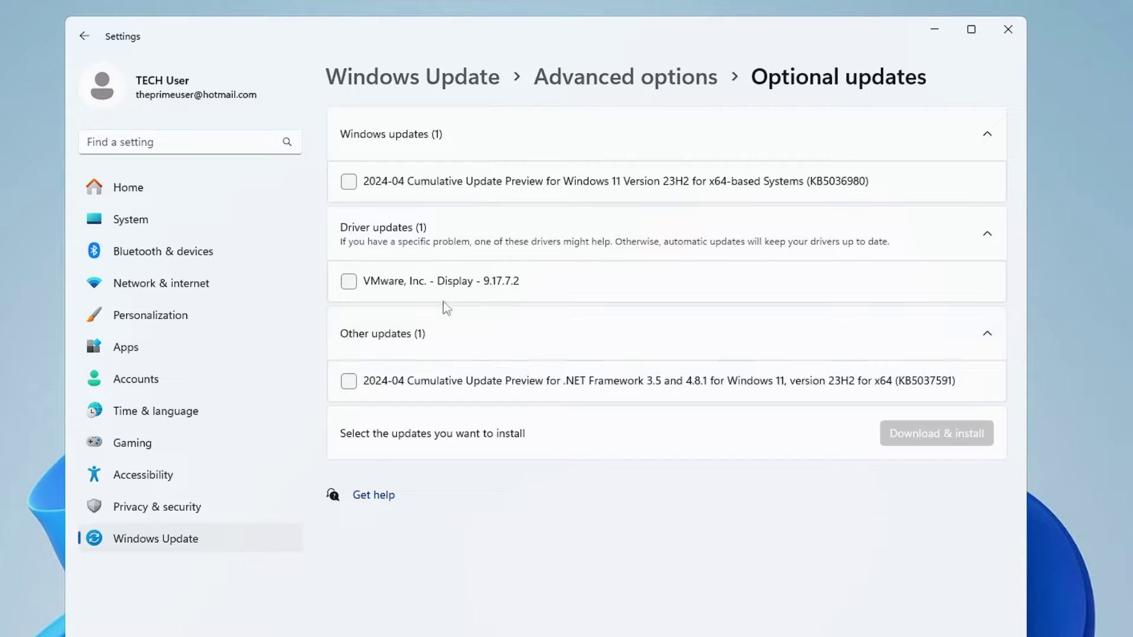
click(353, 380)
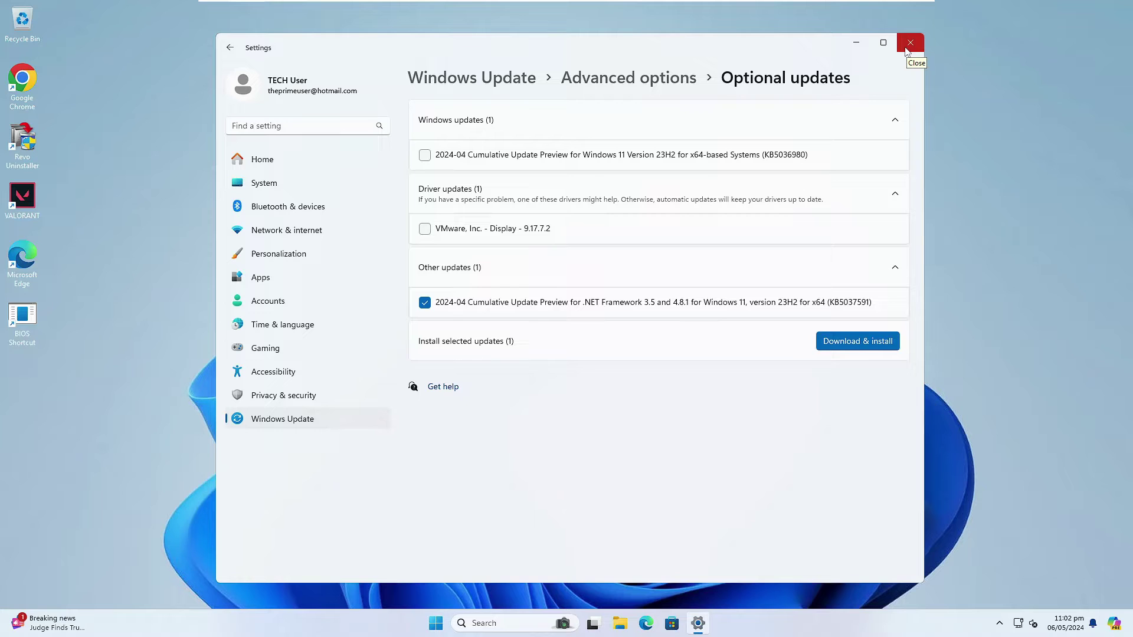
click(910, 42)
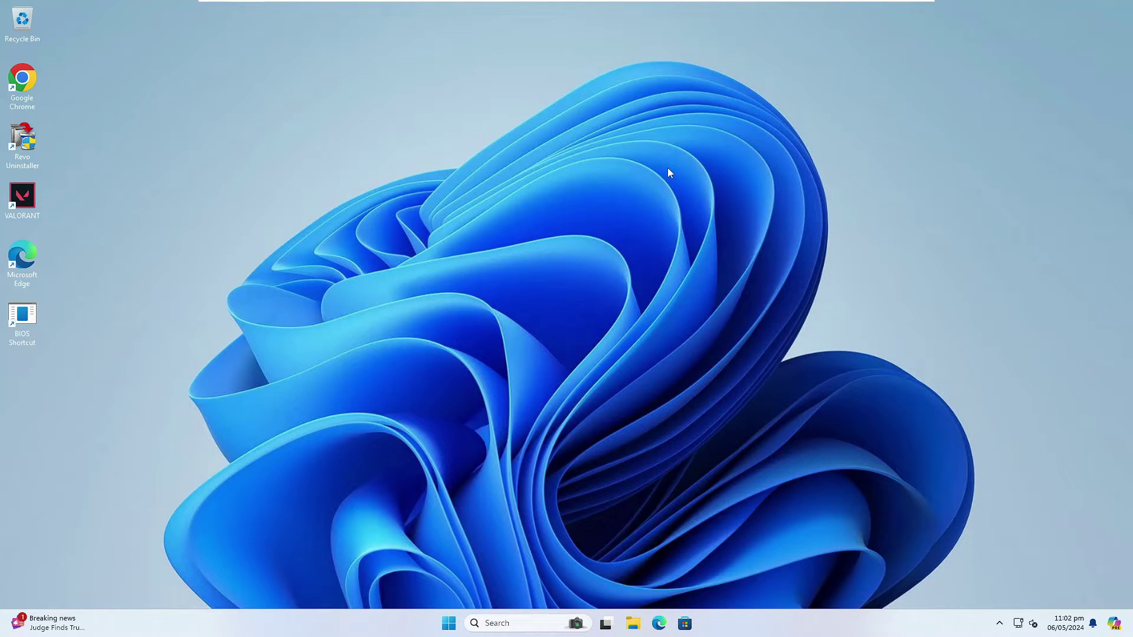
Set the Windows Audio service's startup type to Automatic in Services and confirm it
key(super+s)
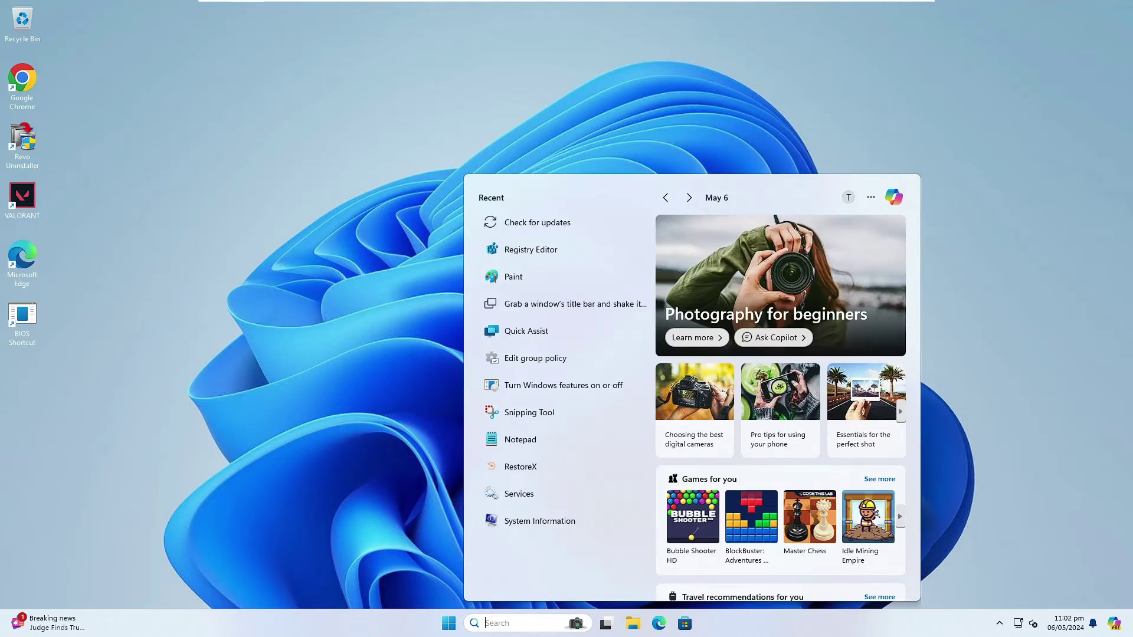
text(services)
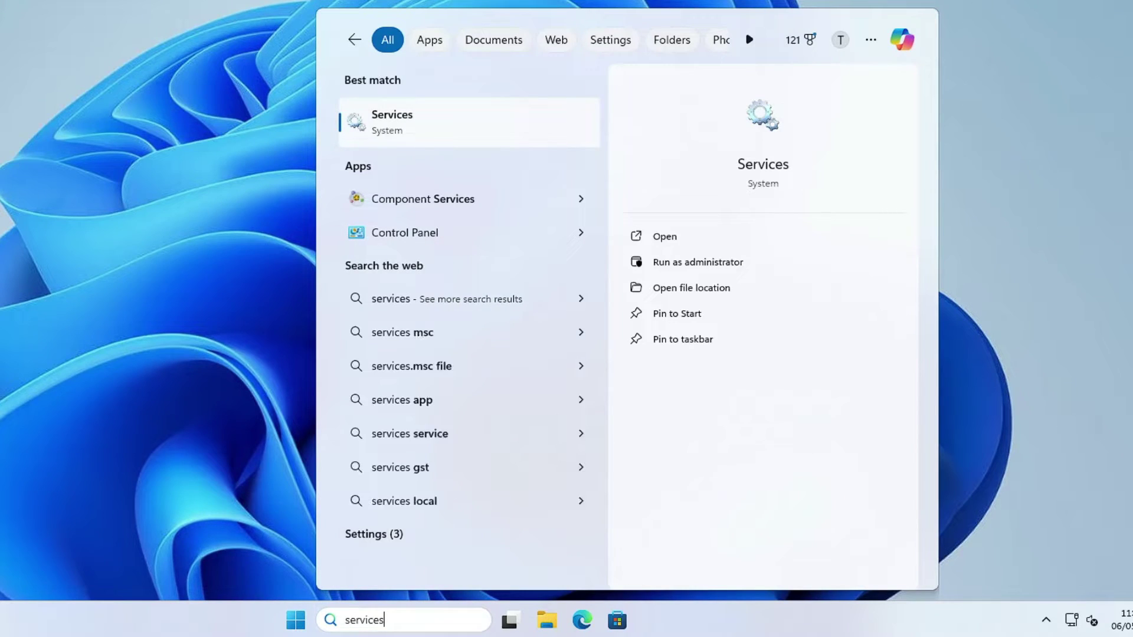
key(Return)
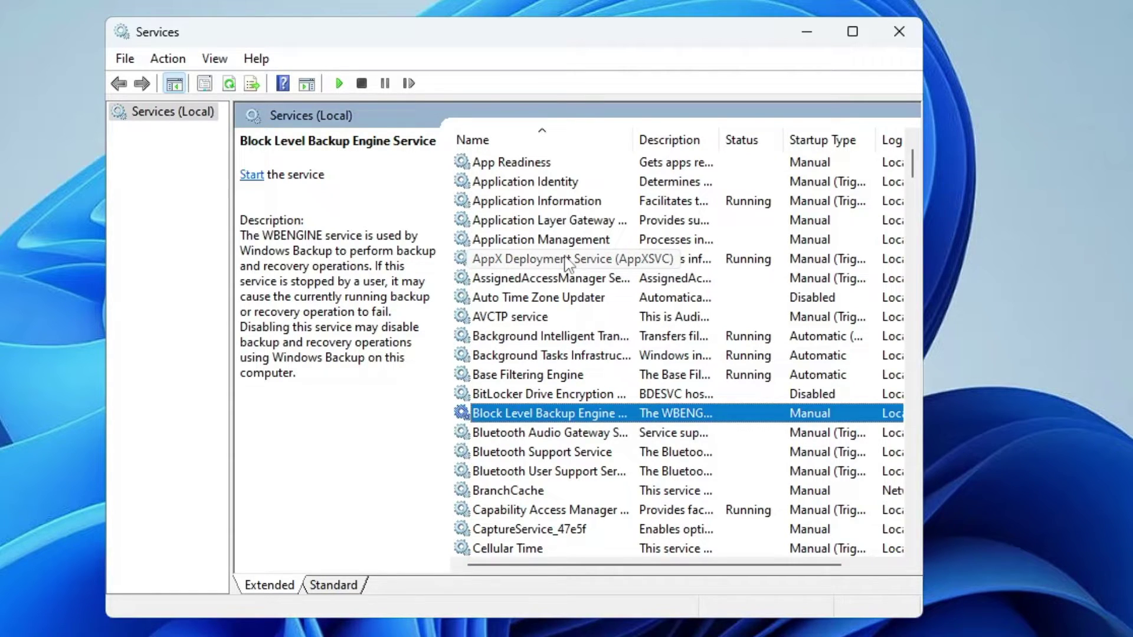
key(w)
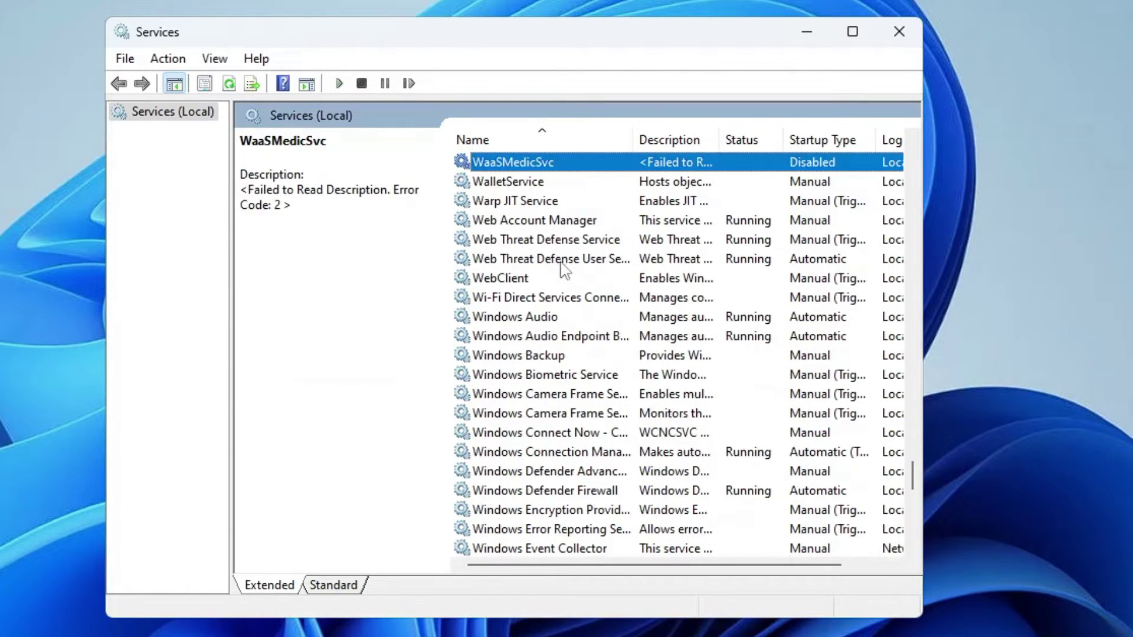
click(525, 321)
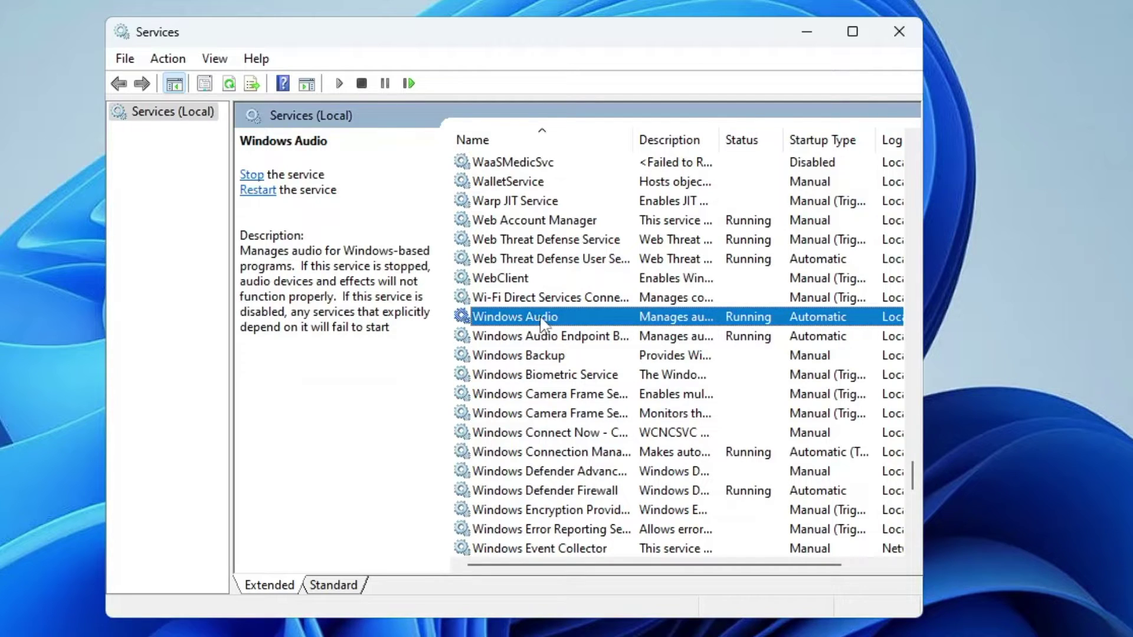
double_click(541, 322)
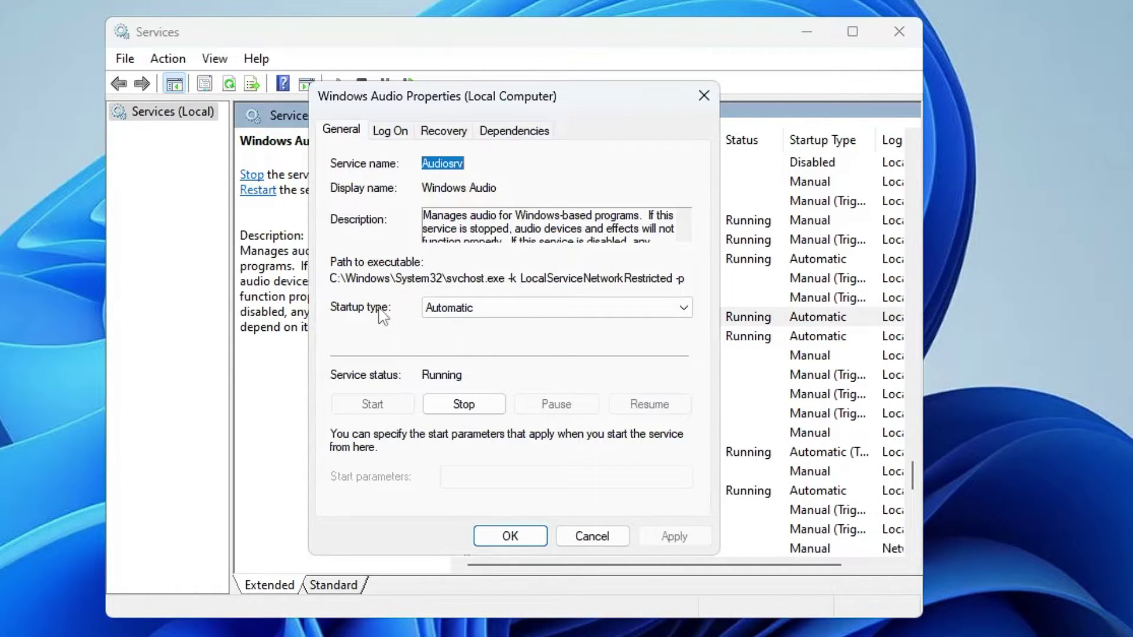
click(472, 309)
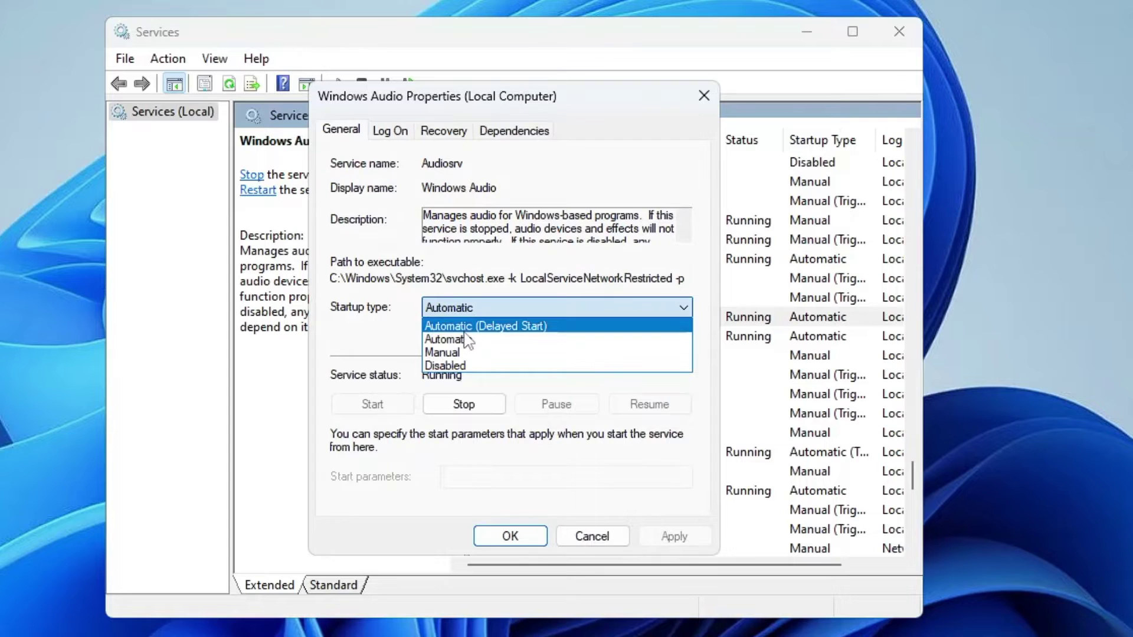
click(465, 342)
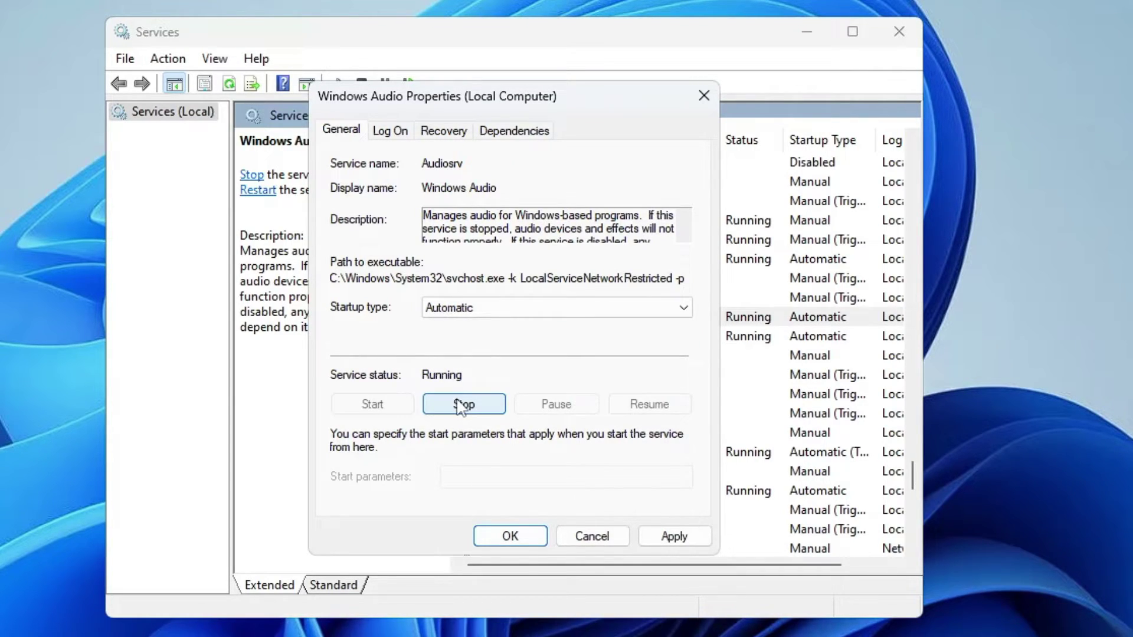
click(675, 538)
click(538, 537)
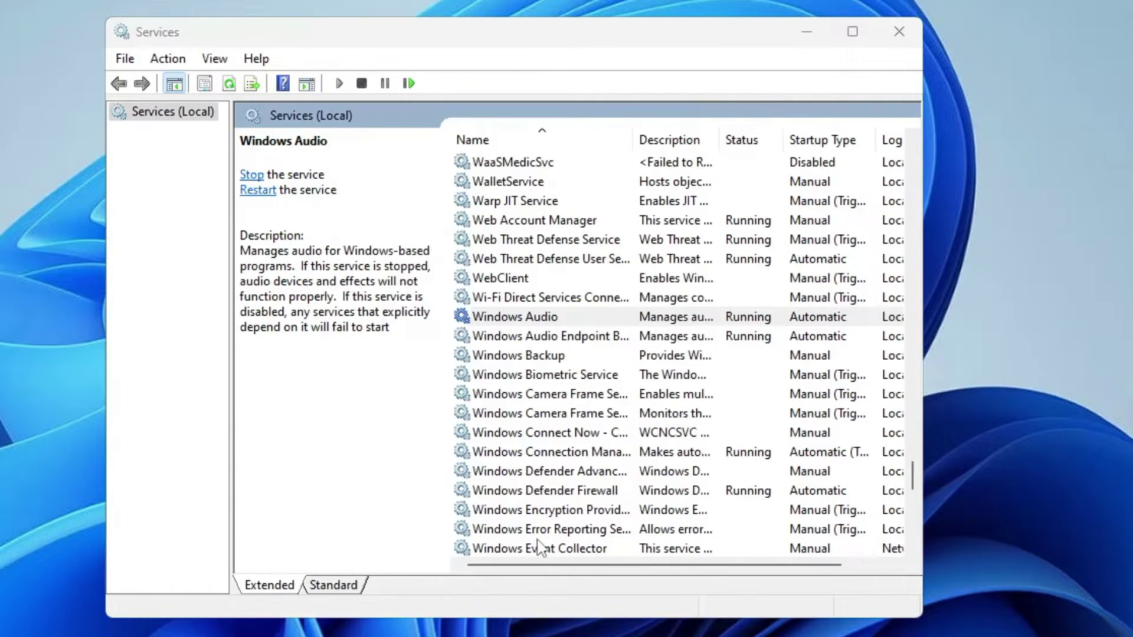
Close Services and open Device Manager from the Start quick-link menu
click(899, 33)
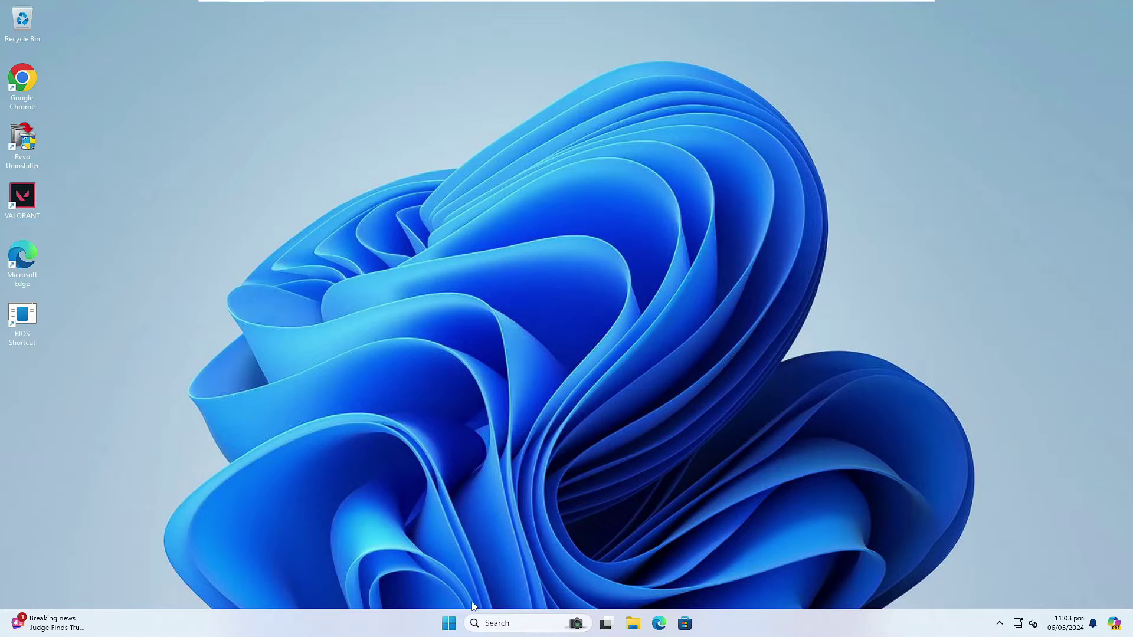
right_click(450, 625)
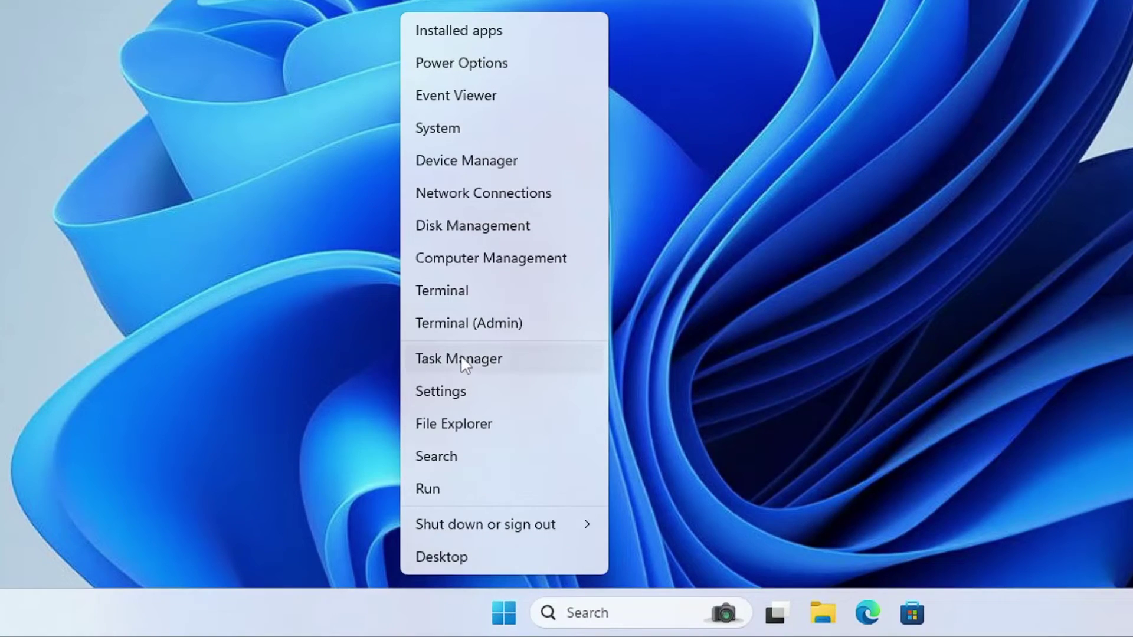
click(483, 163)
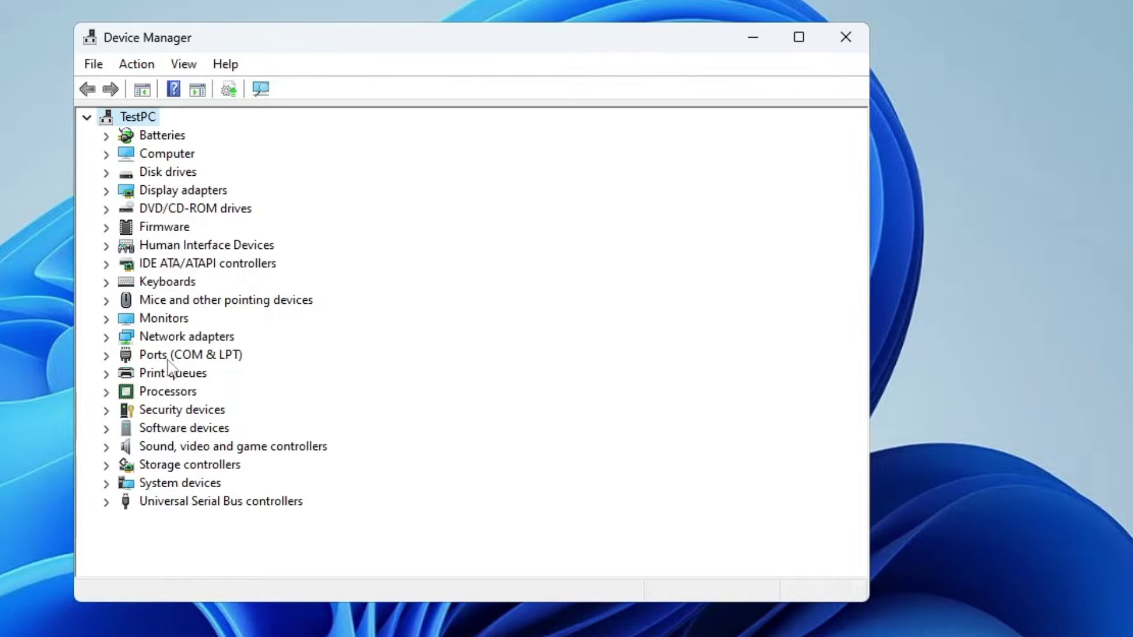
Enable the High Definition Audio Device under Sound, video and game controllers
click(230, 447)
double_click(232, 449)
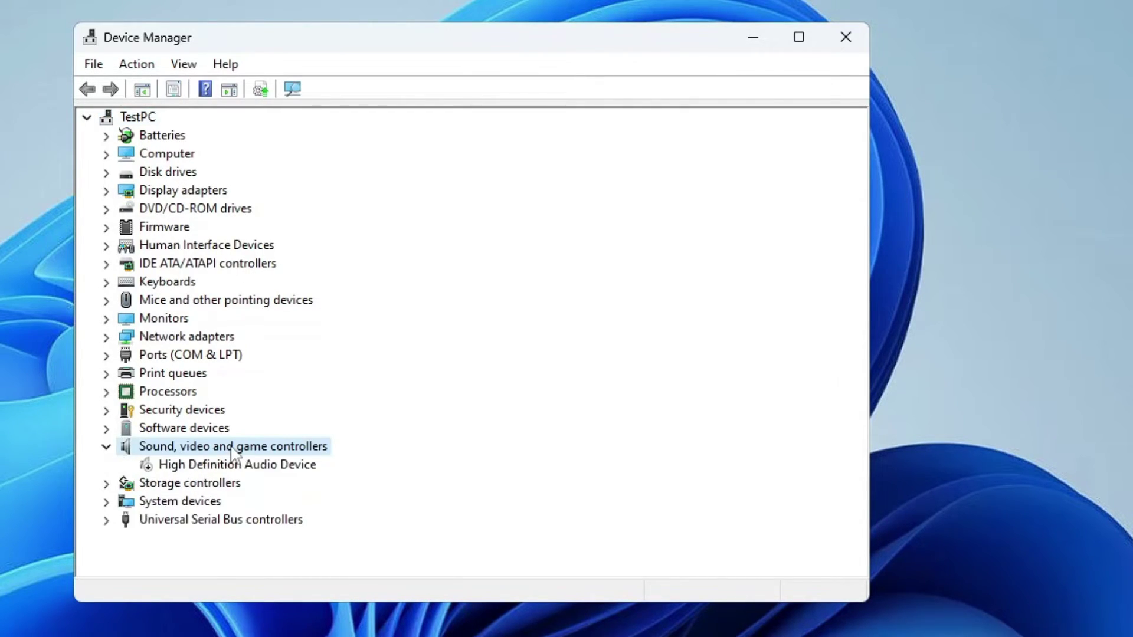
click(213, 466)
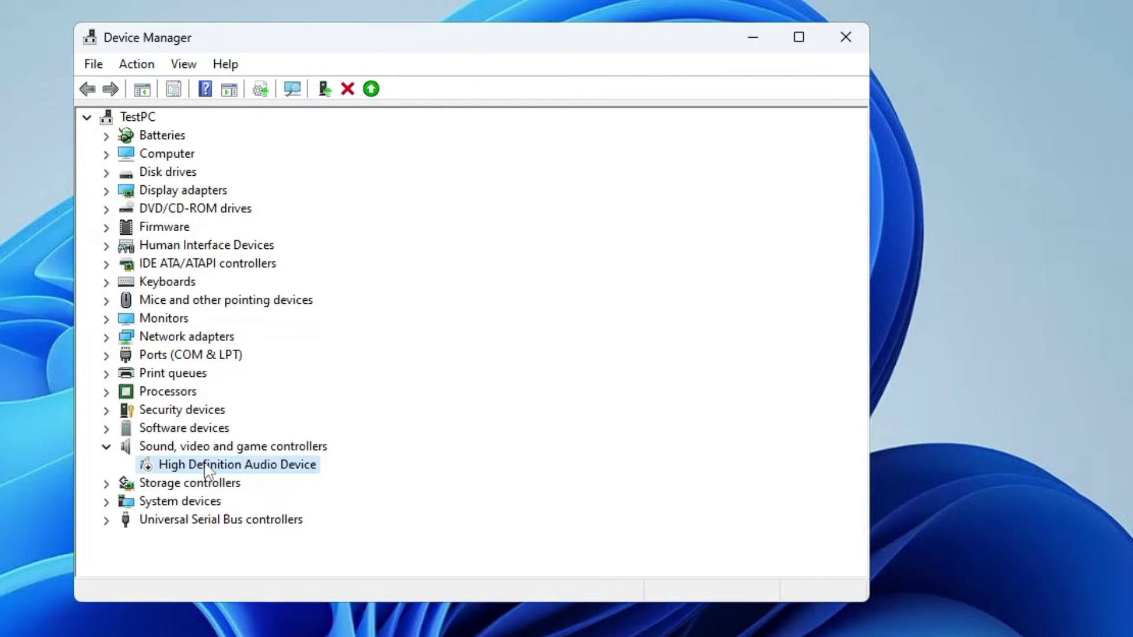
right_click(206, 471)
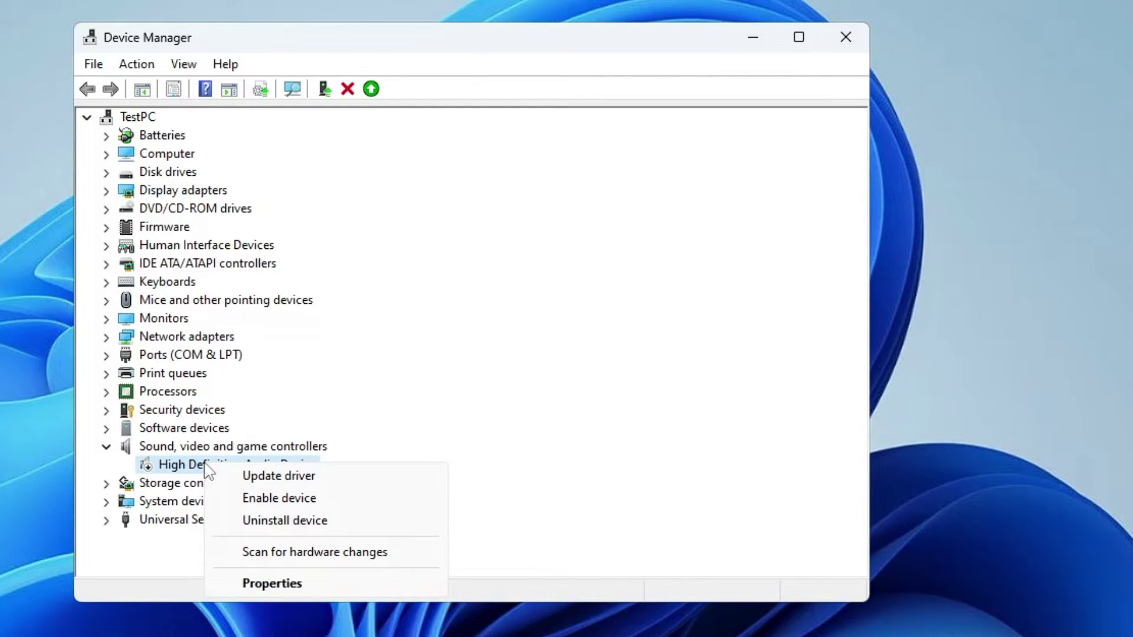
click(285, 503)
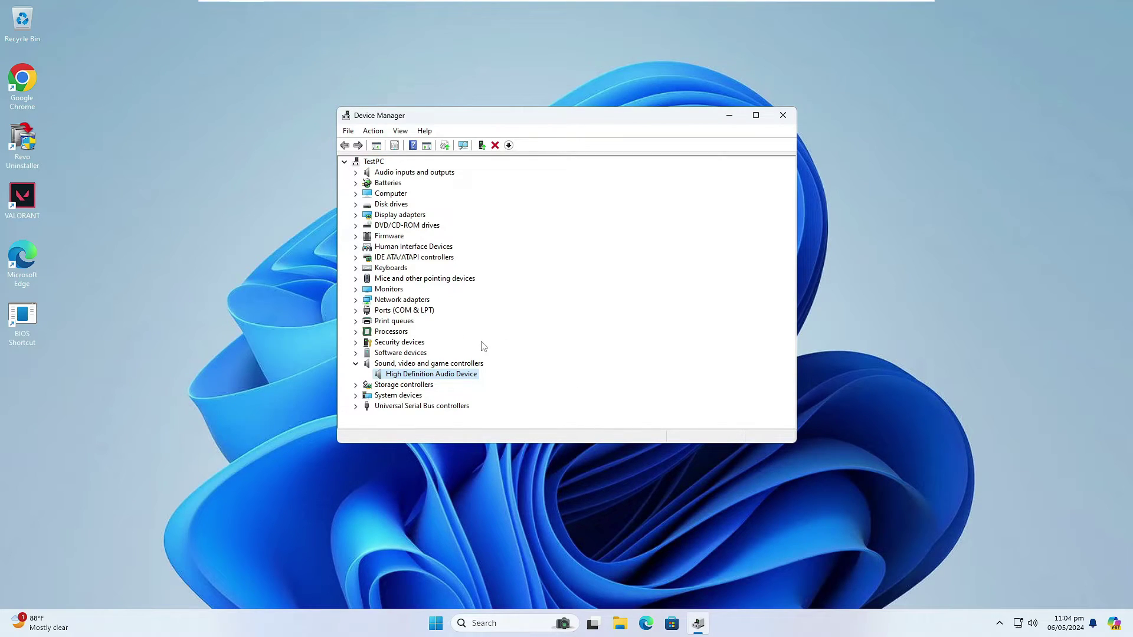
Check the volume, disable the High Definition Audio Device, then enable it again
click(1032, 624)
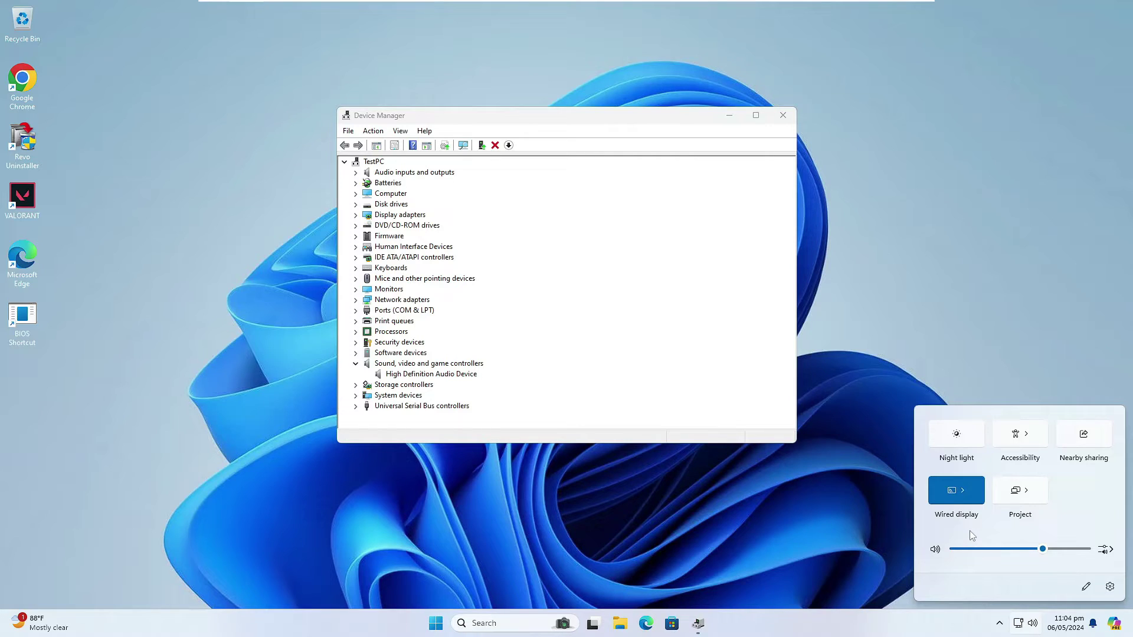
click(427, 375)
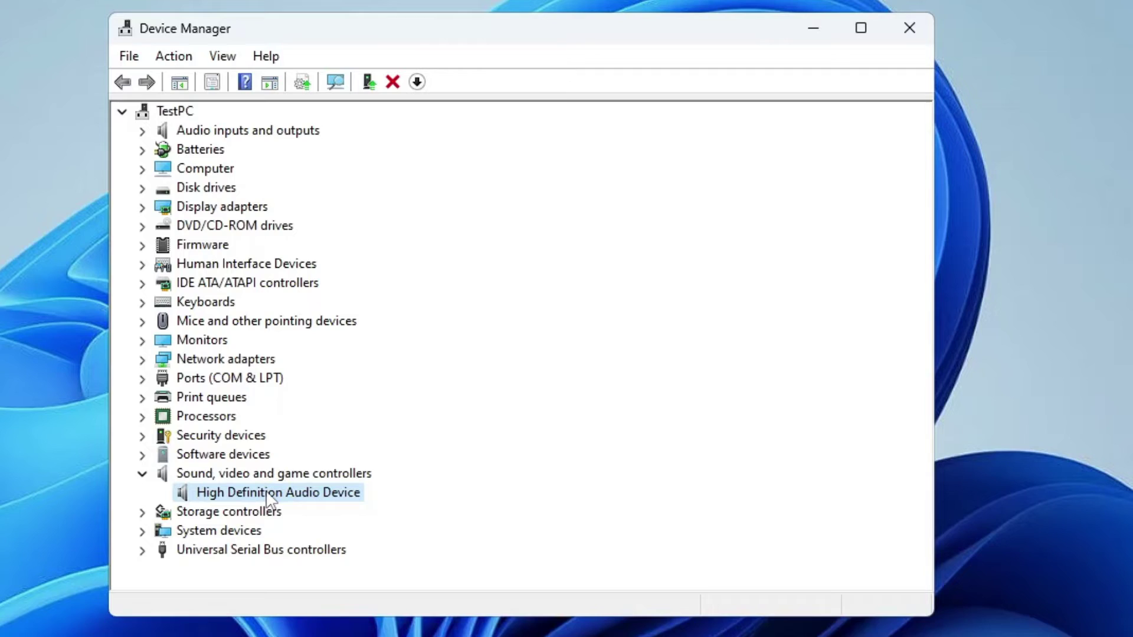
right_click(266, 493)
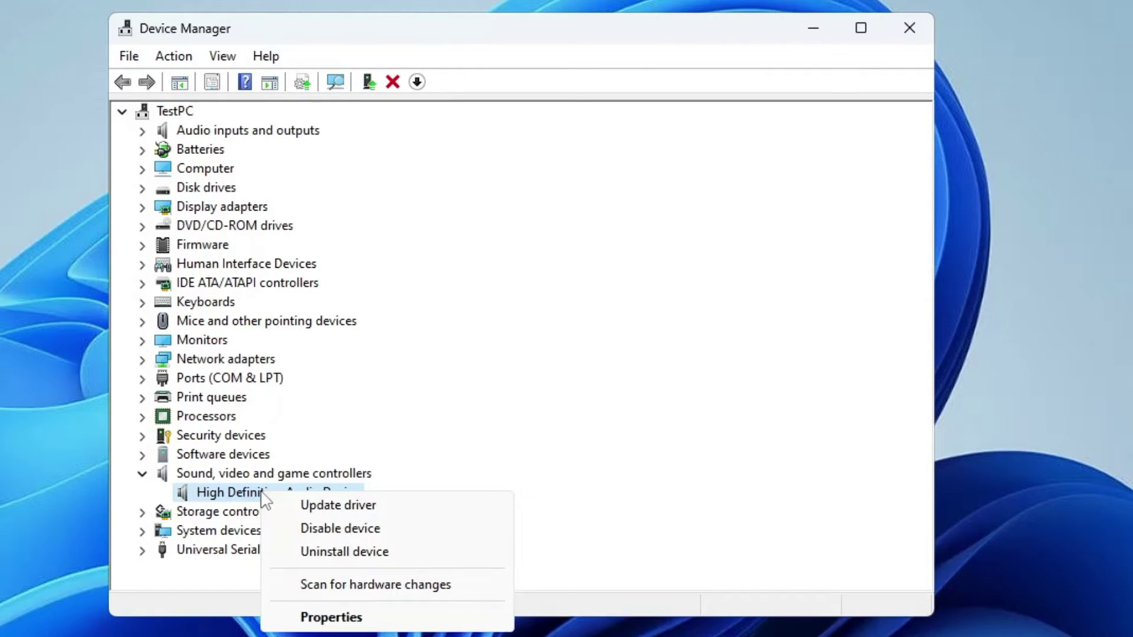
click(318, 529)
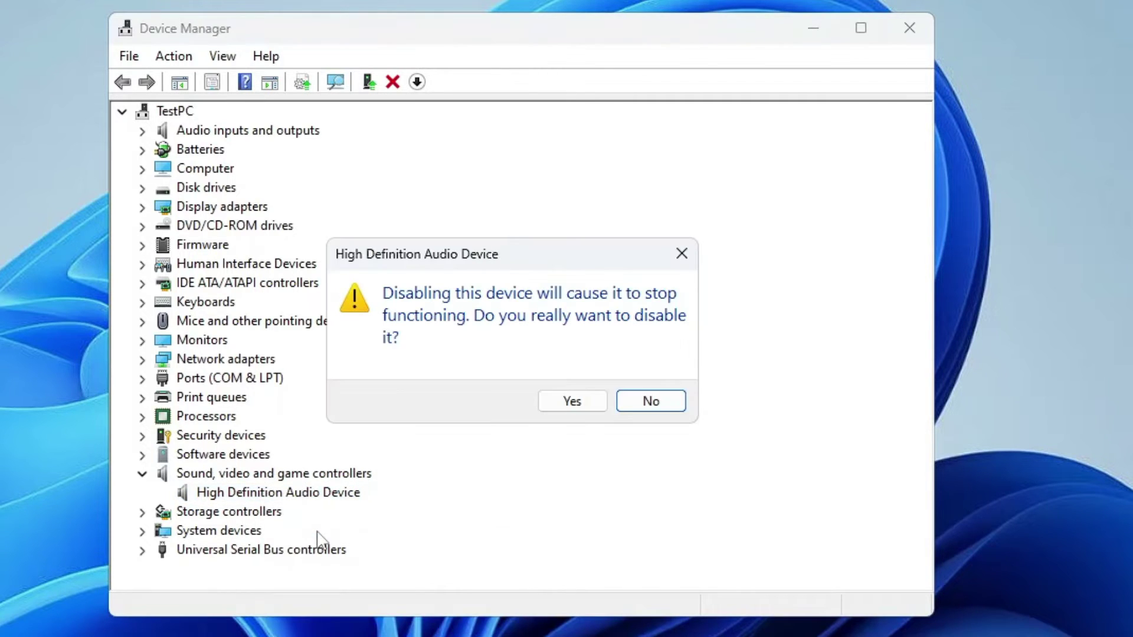
click(564, 403)
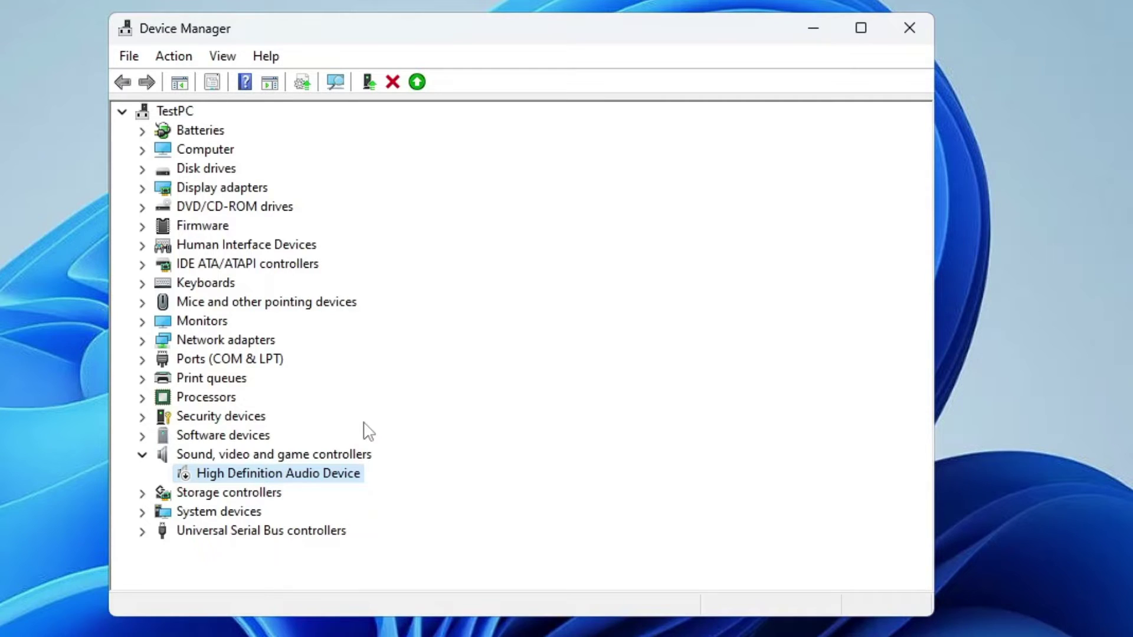
right_click(317, 474)
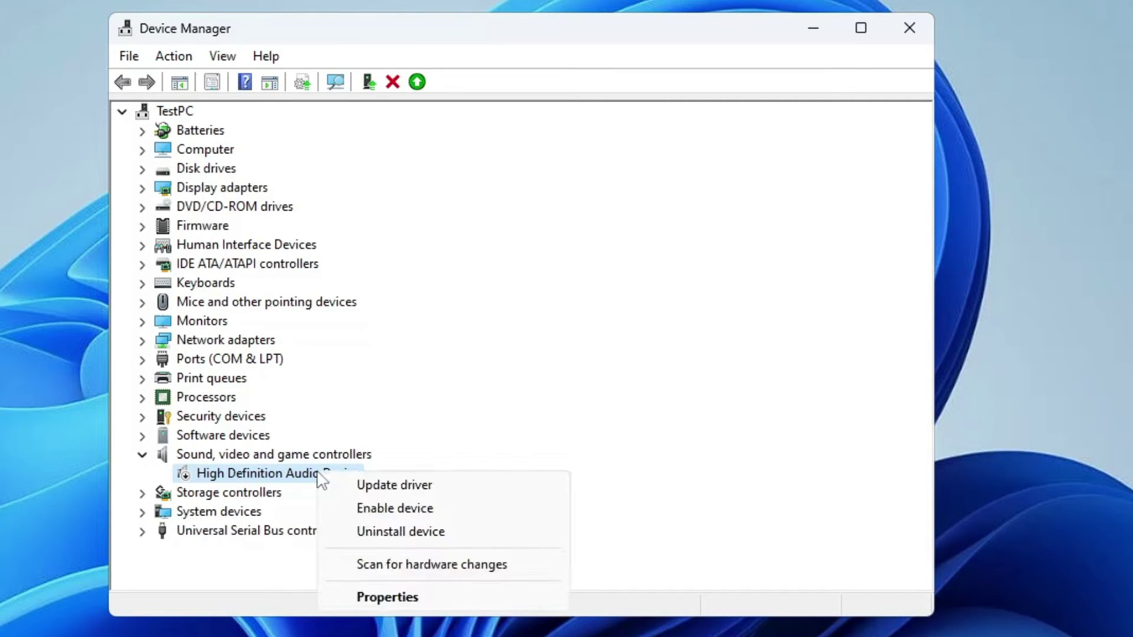
click(385, 511)
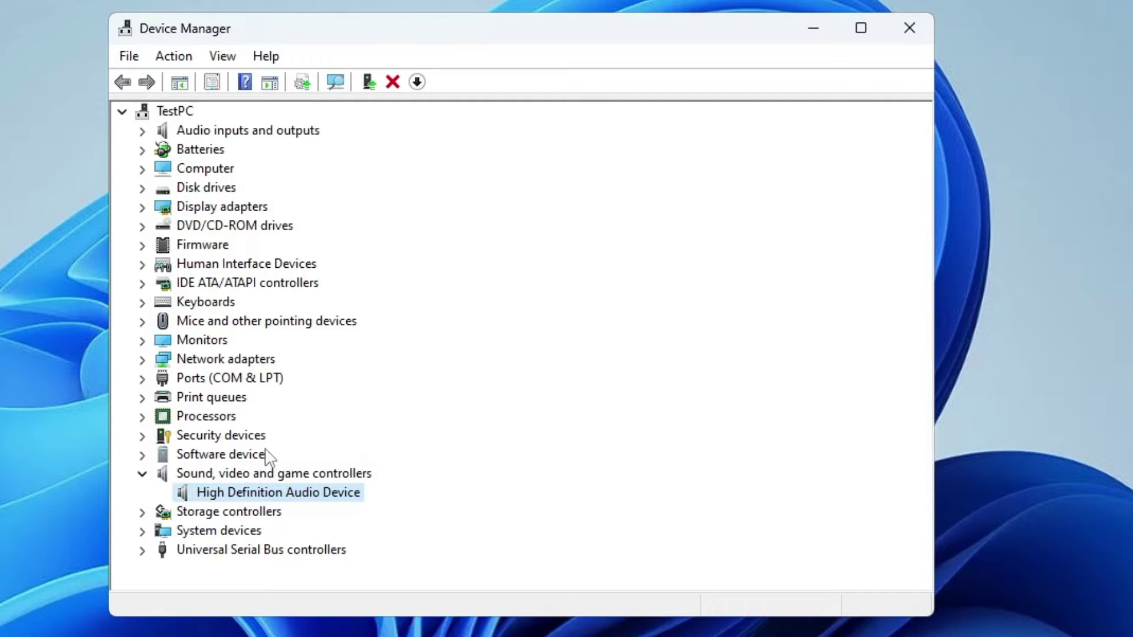
Cancel uninstalling the High Definition Audio Device, keeping it installed
right_click(301, 497)
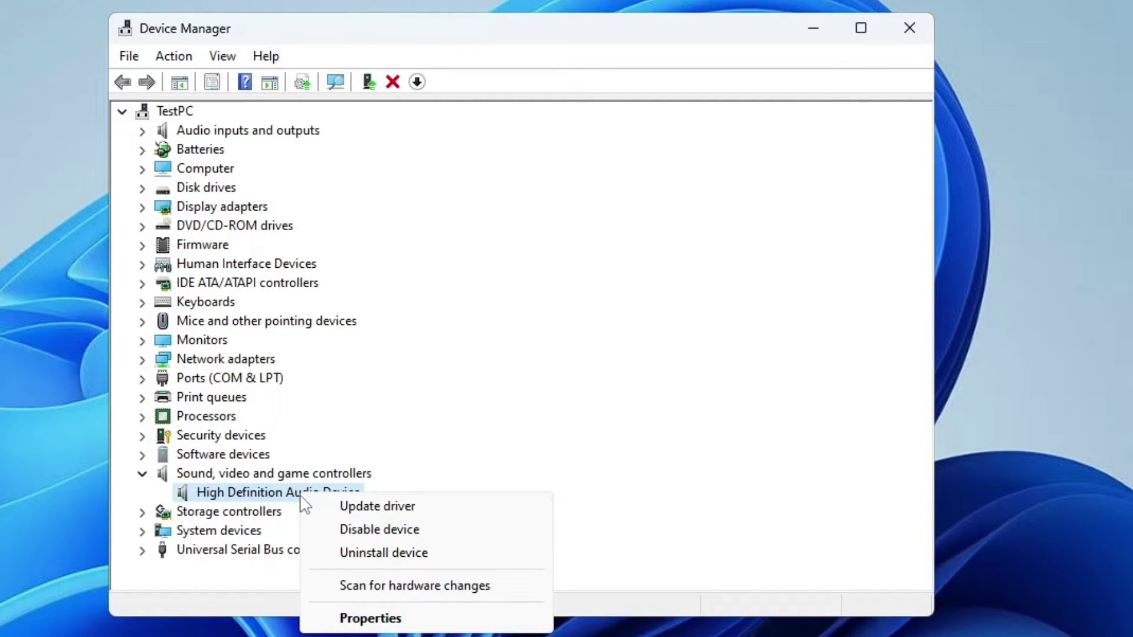
click(365, 554)
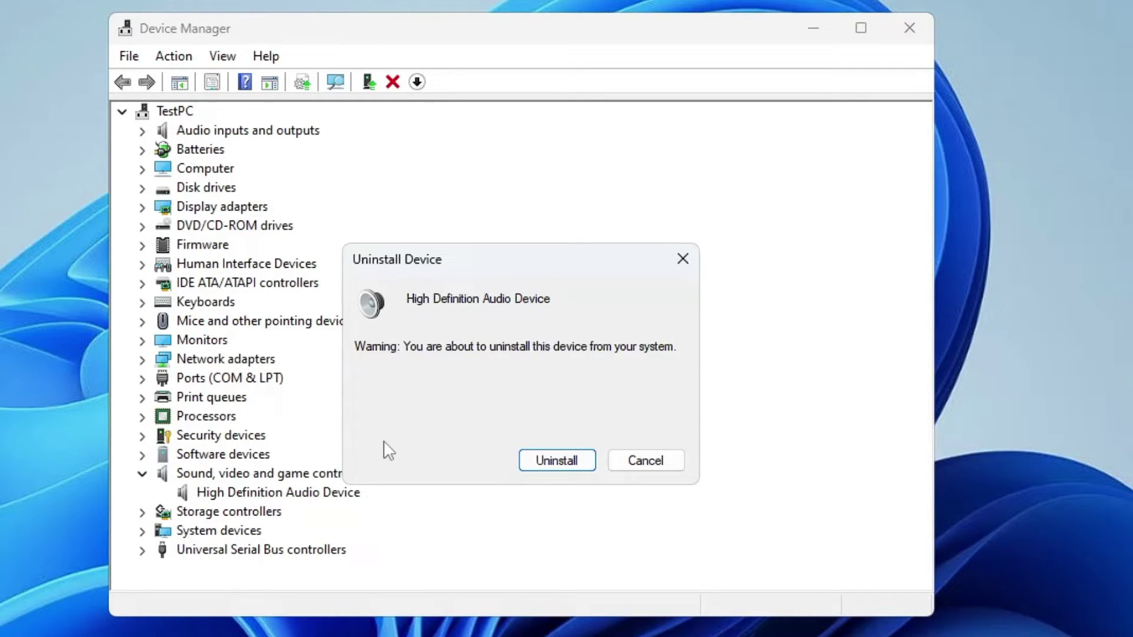
click(631, 462)
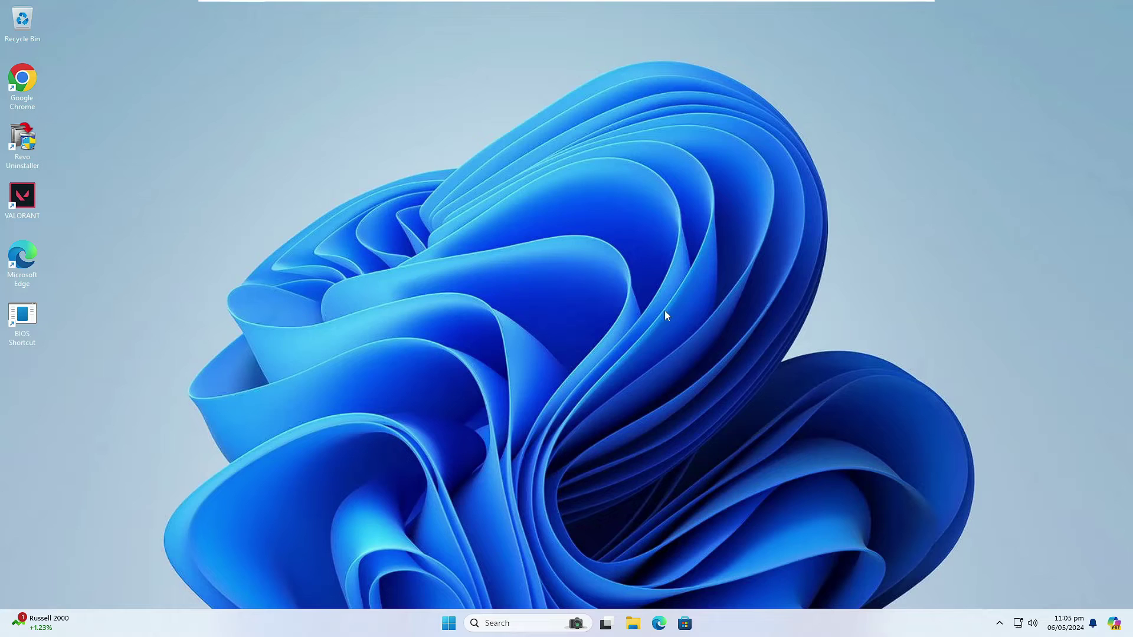
Open the classic Sound control panel via Settings > System > Sound
right_click(453, 621)
click(446, 493)
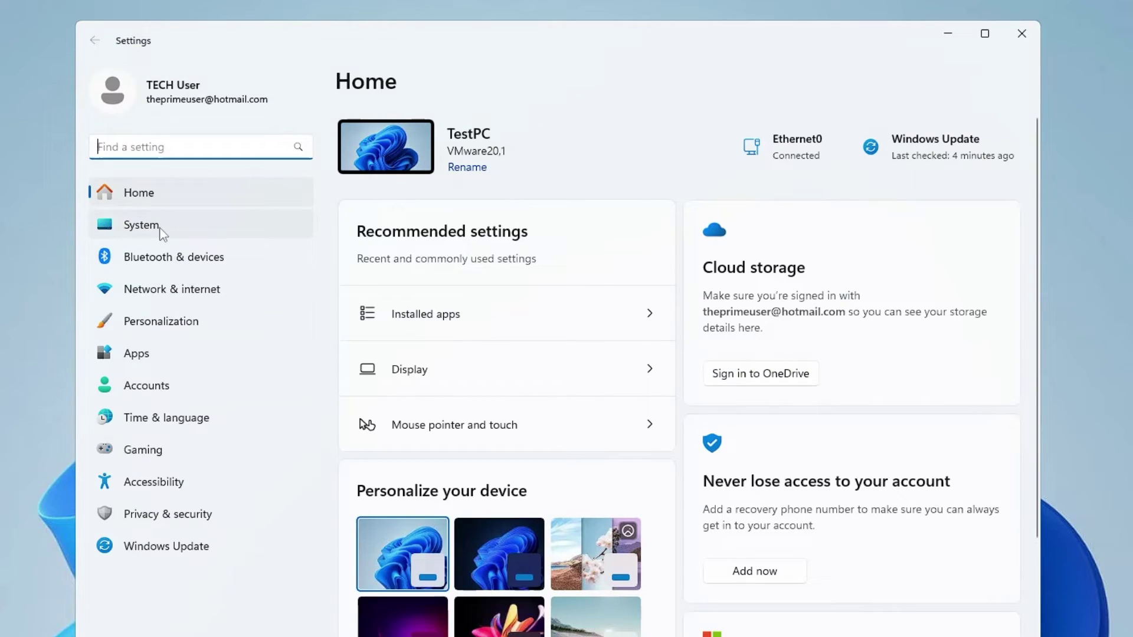
click(142, 225)
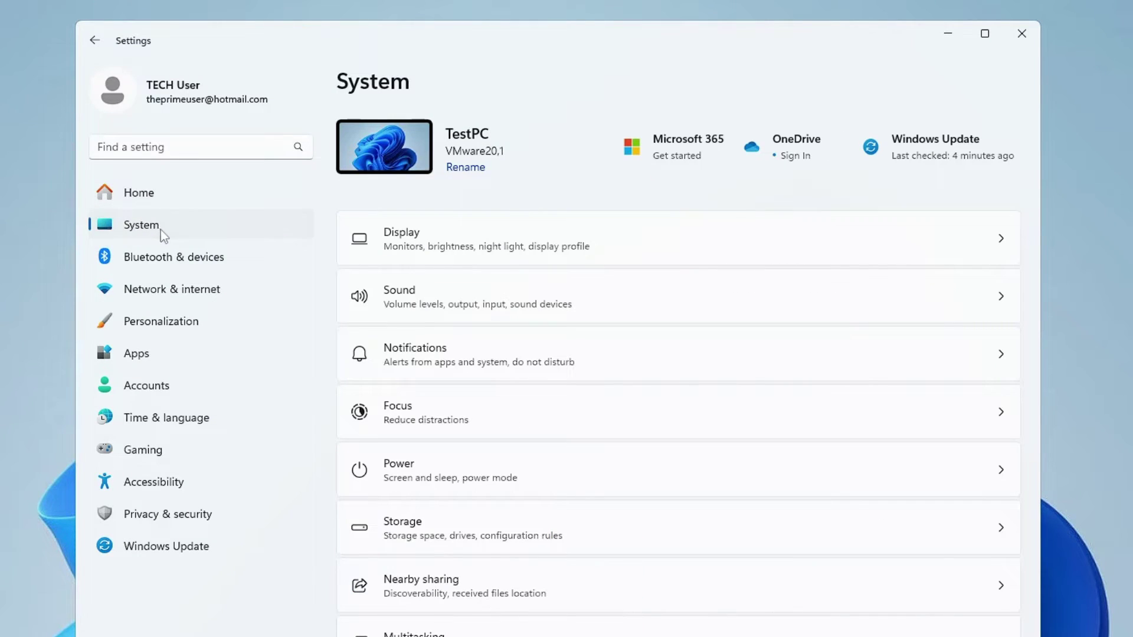
click(424, 308)
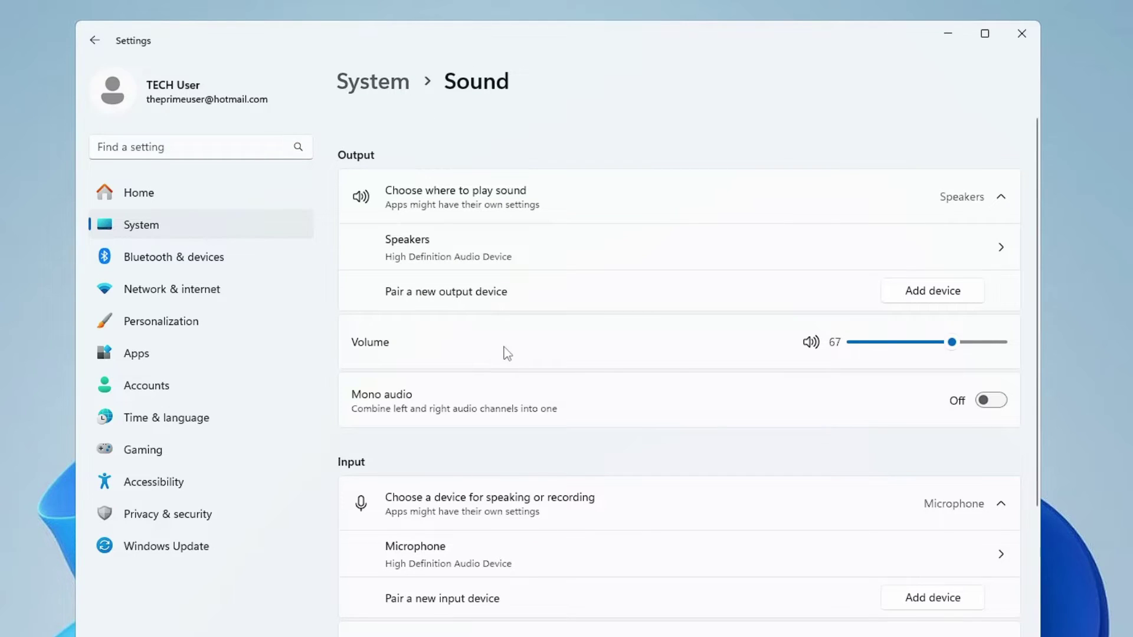
scroll(504, 352, down, 3)
scroll(503, 361, down, 3)
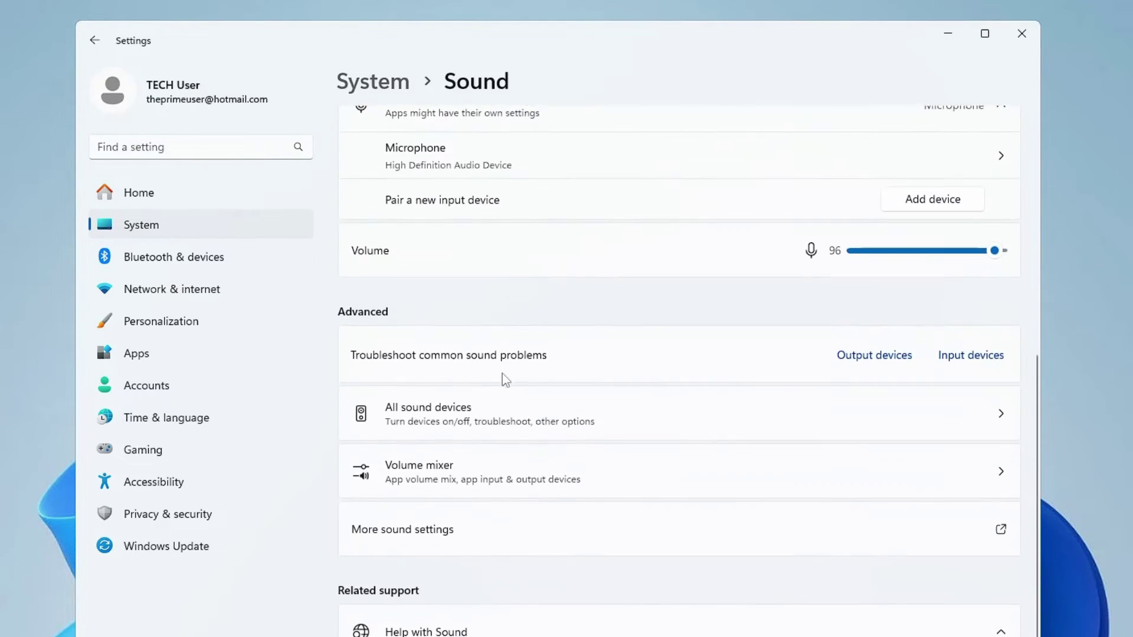
click(470, 534)
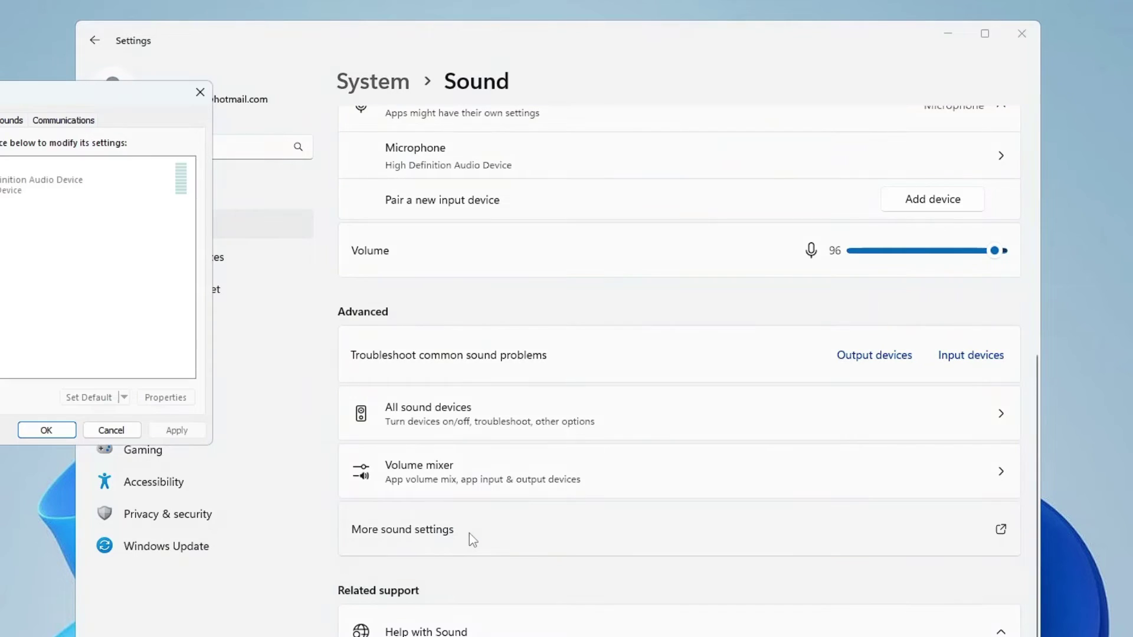
Play a test sound through the Speakers, then close the Sound panel
drag(93, 93, 549, 229)
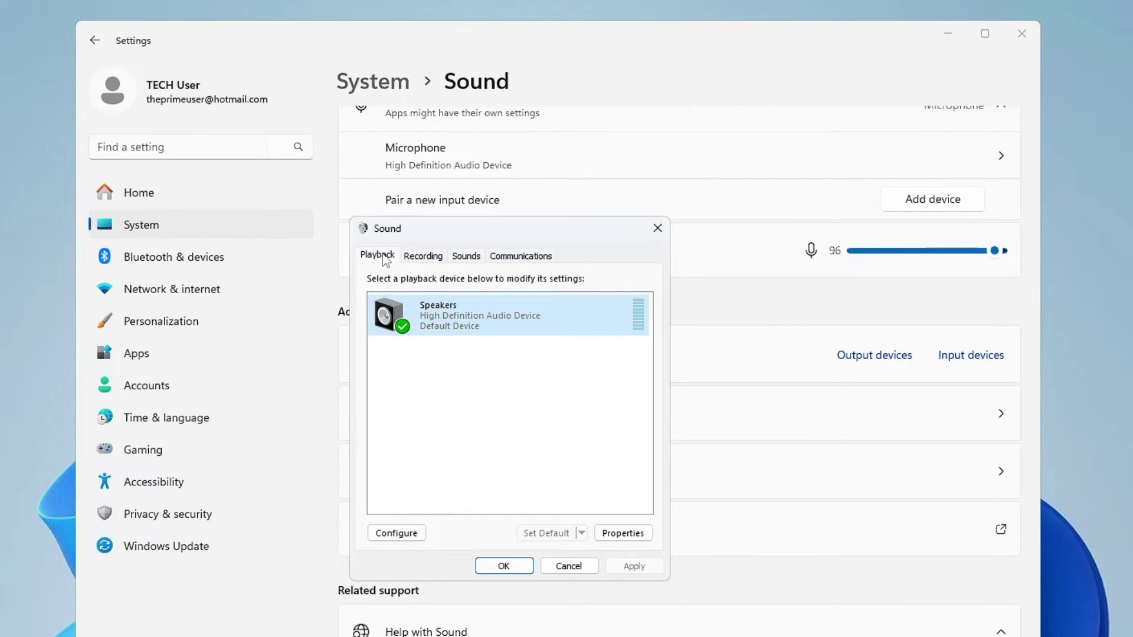
right_click(451, 315)
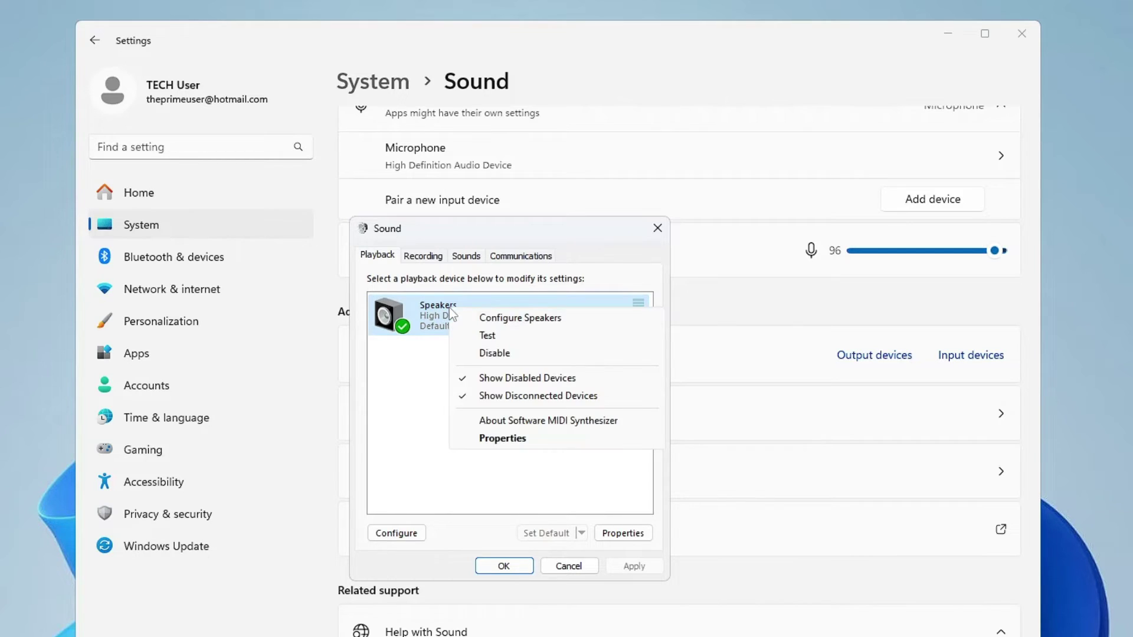
click(504, 341)
right_click(472, 327)
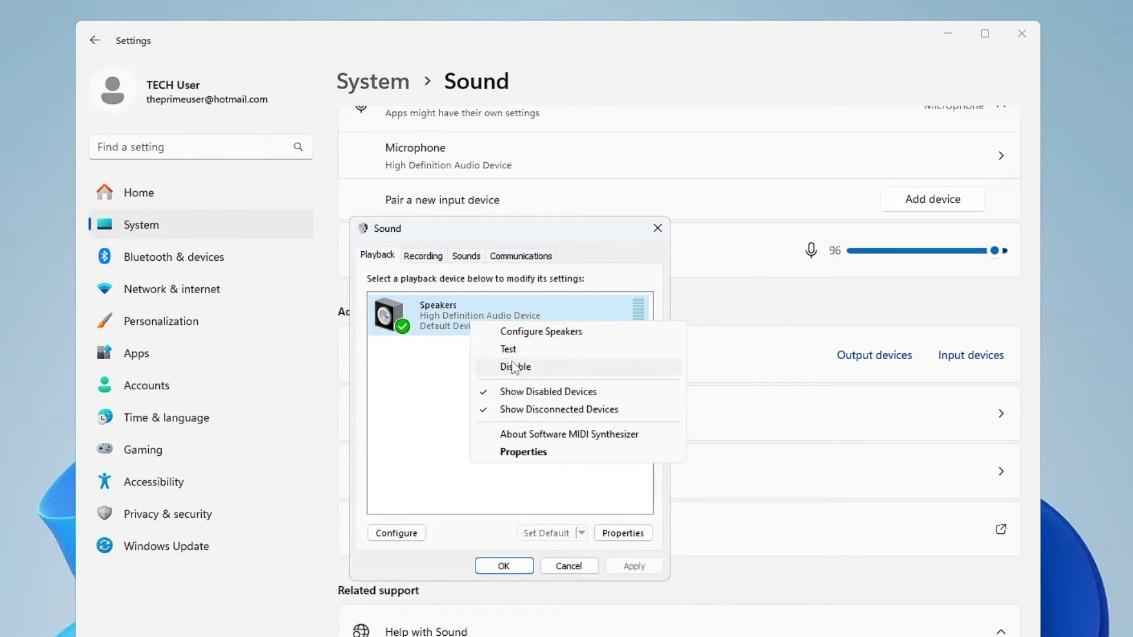
click(447, 342)
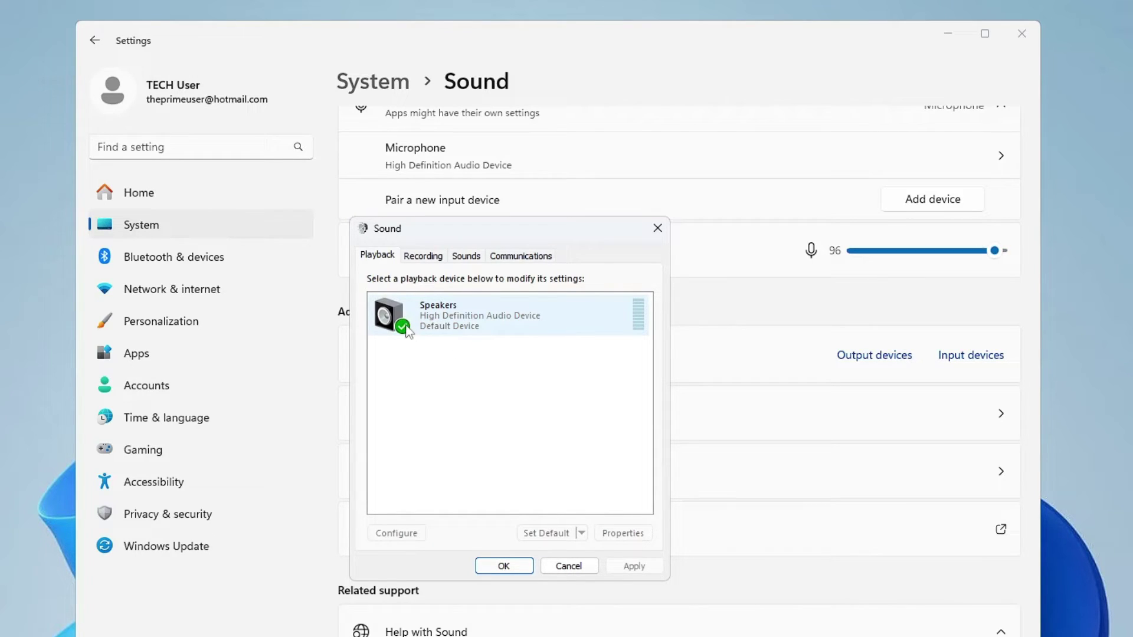
click(657, 228)
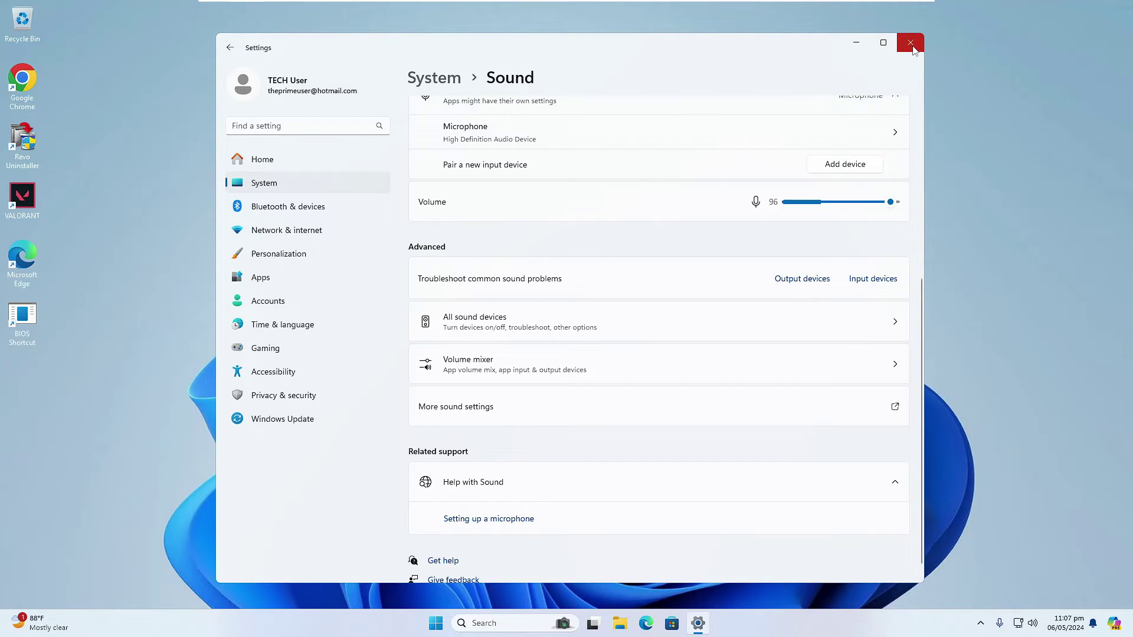
Close Settings and search in Edge for 'realtek audio driver download'
click(1022, 34)
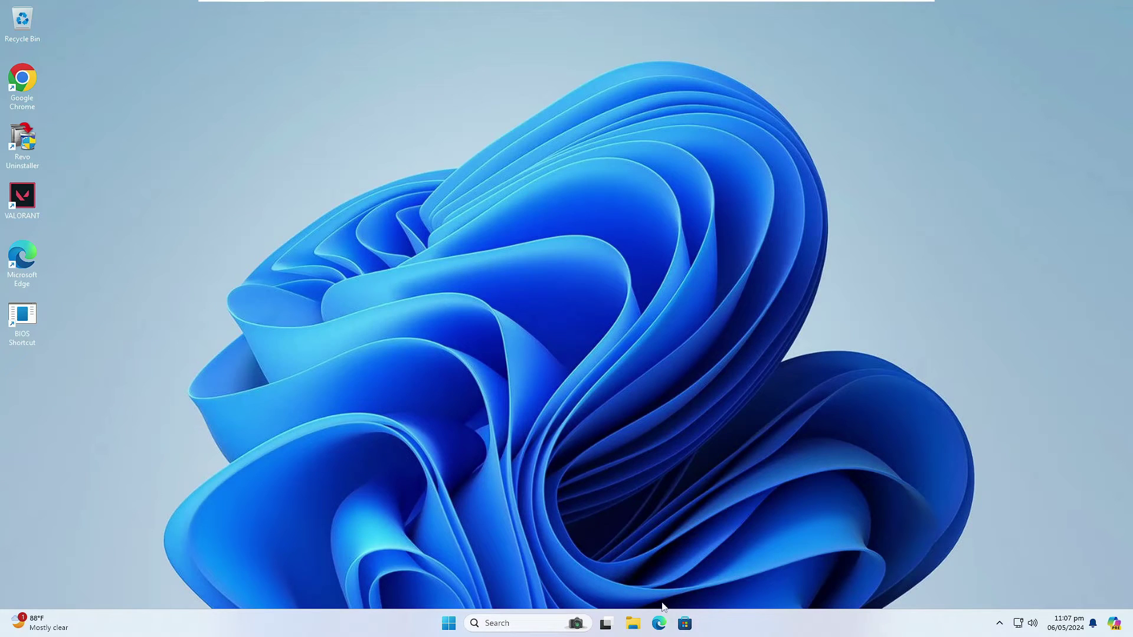
click(660, 631)
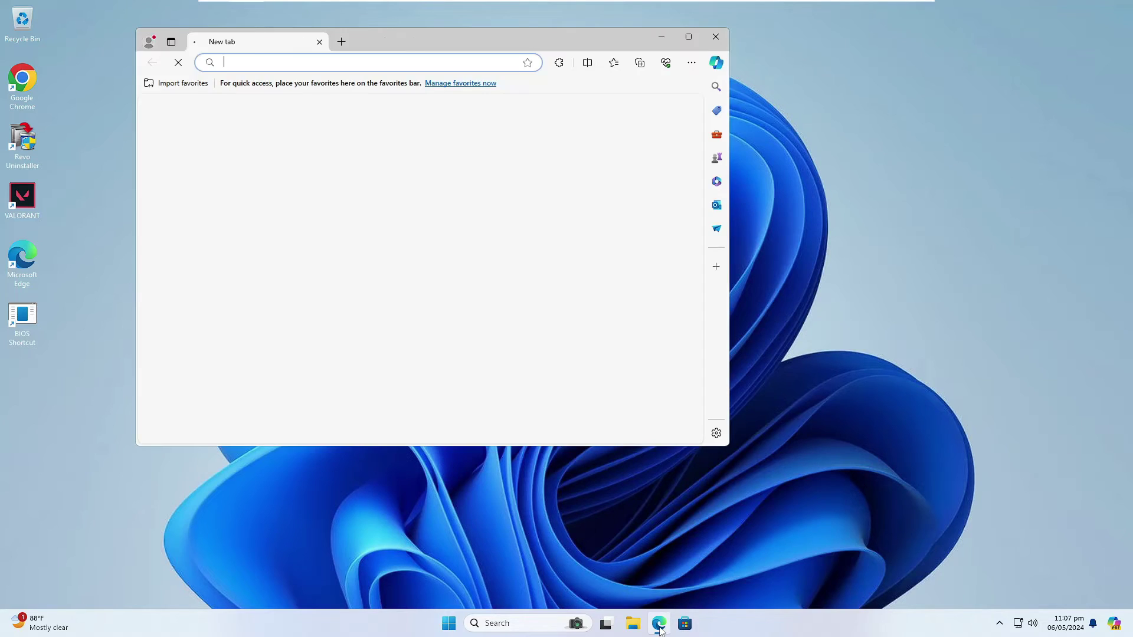
text(realtek audio )
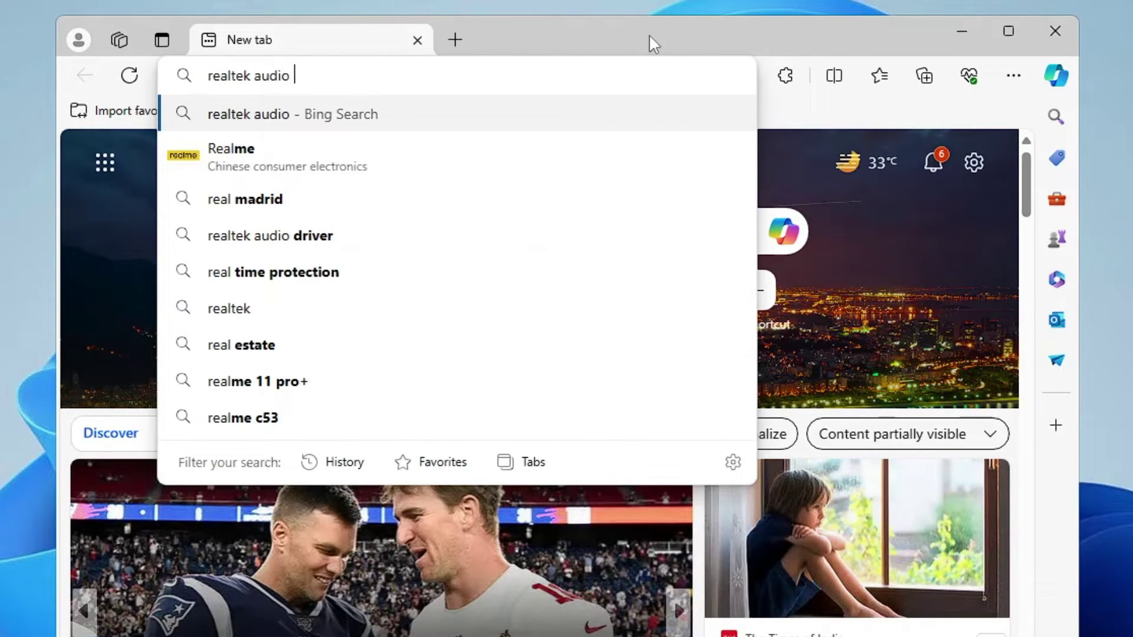
text(driver download)
key(Return)
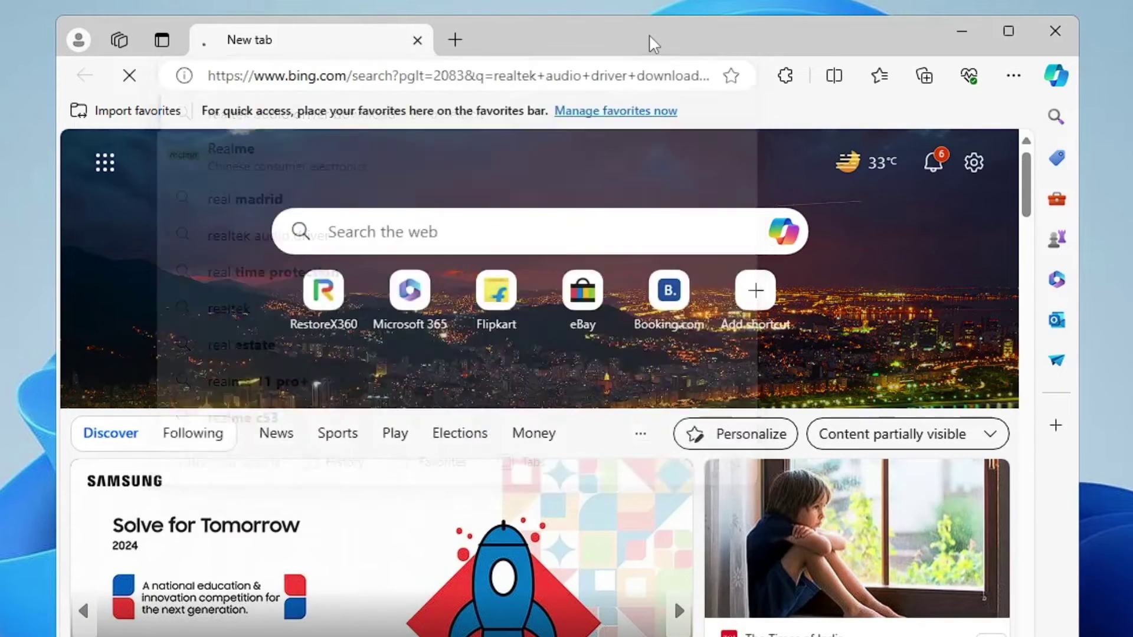
Download Audio-Win10_Win11-6.0.9475.1.zip from Intel and show it in its folder
click(351, 327)
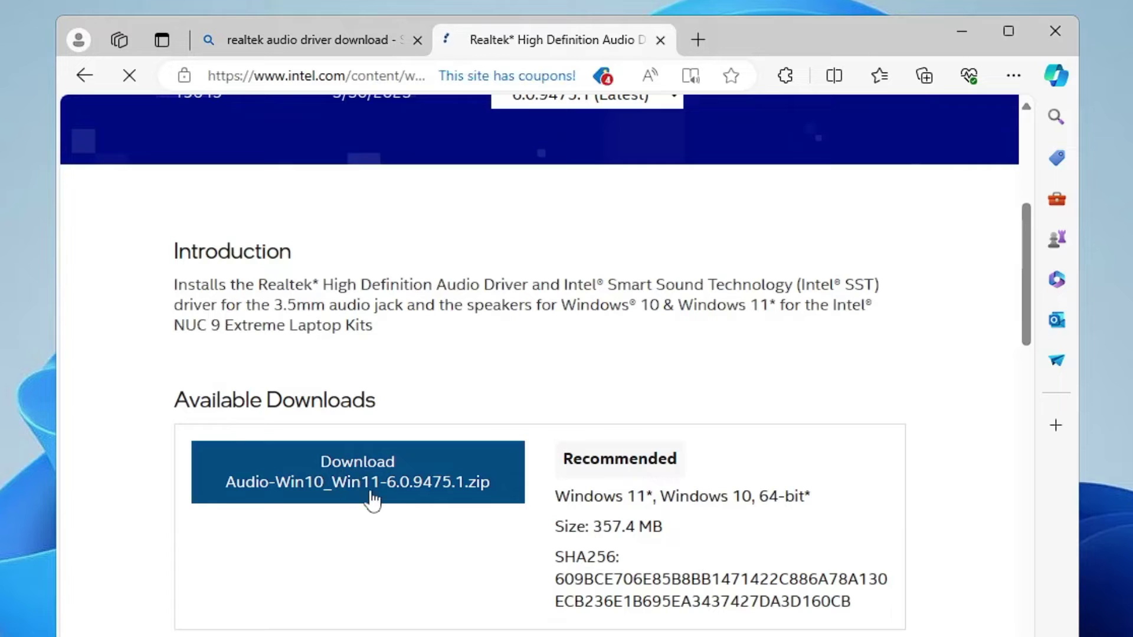
click(407, 491)
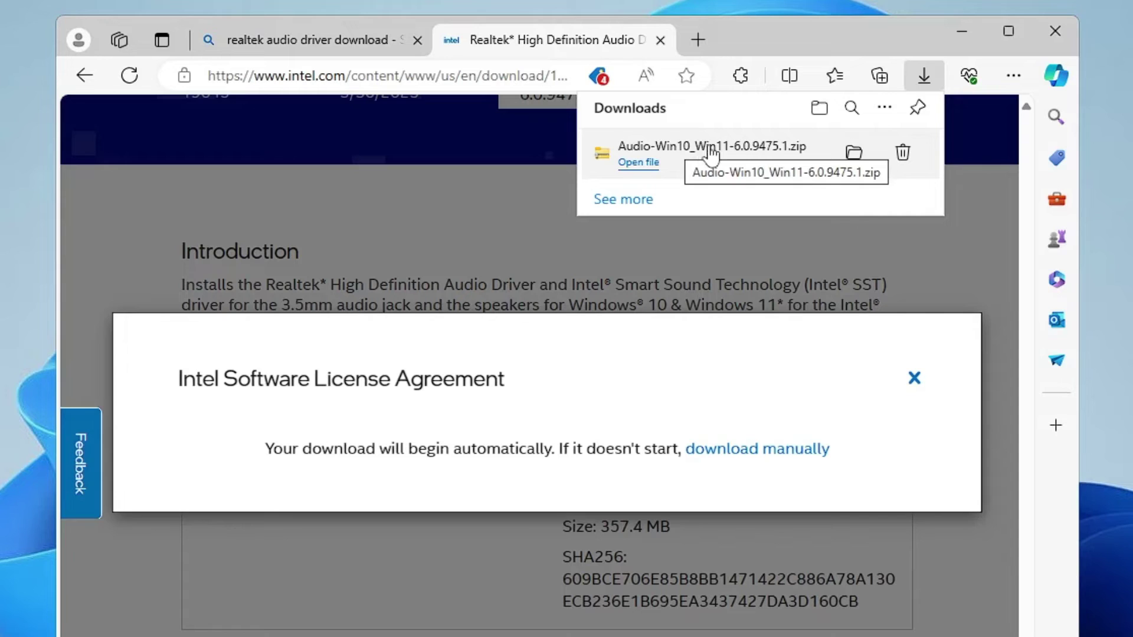
click(853, 155)
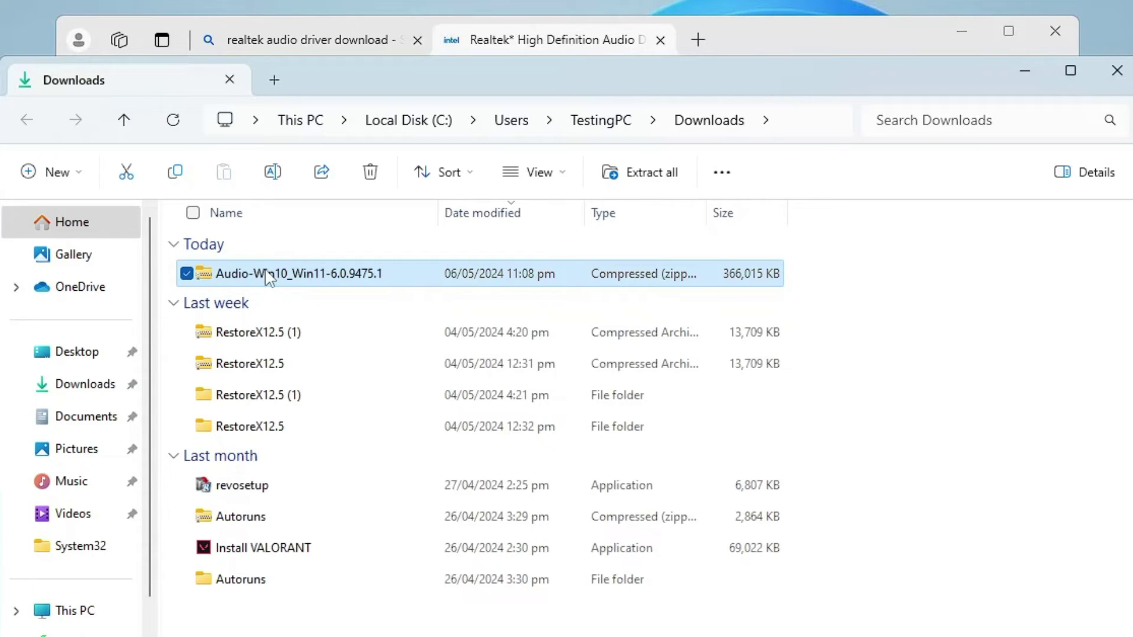
Extract Audio-Win10_Win11-6.0.9475.1.zip into Downloads and select the extracted Setup application
right_click(266, 273)
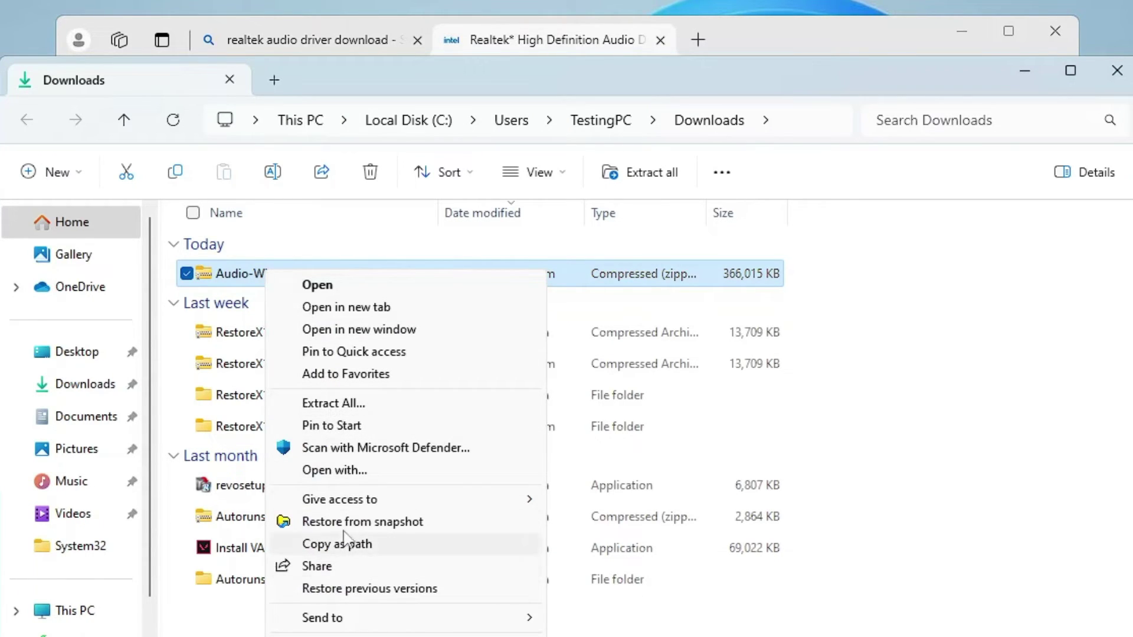
click(359, 407)
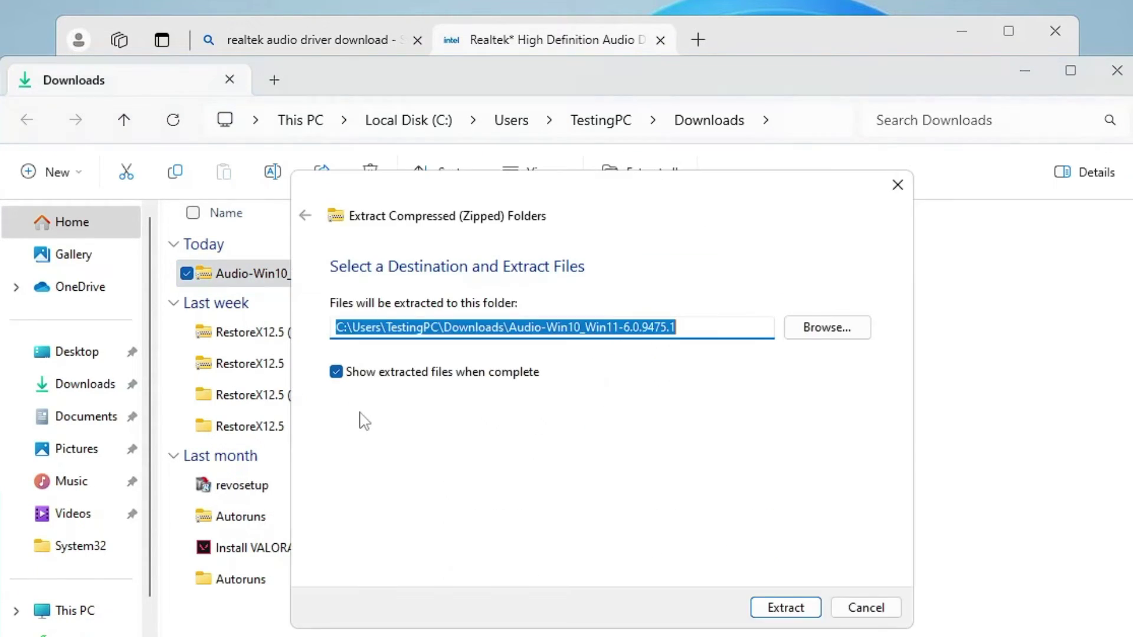
click(787, 614)
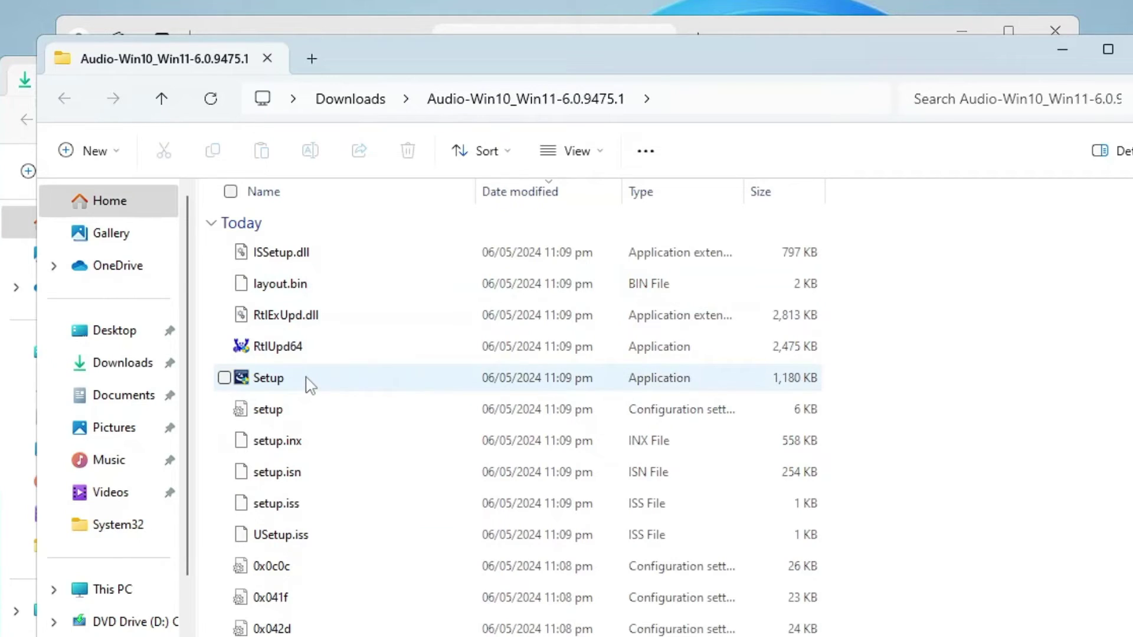
click(269, 378)
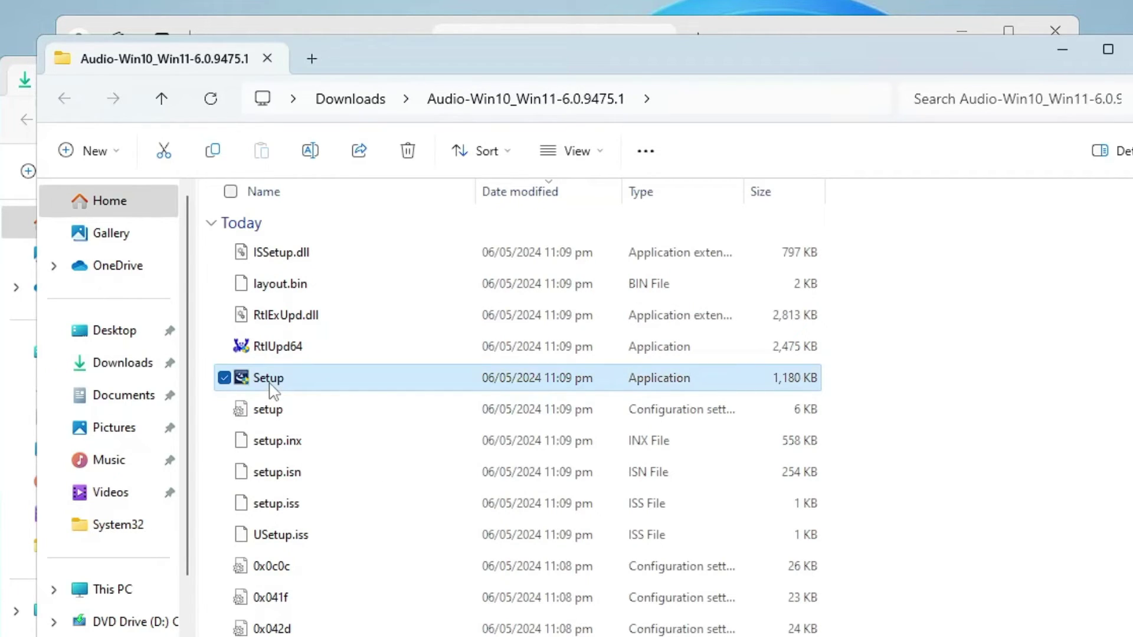
right_click(366, 383)
Run Setup as administrator, approve UAC, and finish with an immediate restart
click(439, 415)
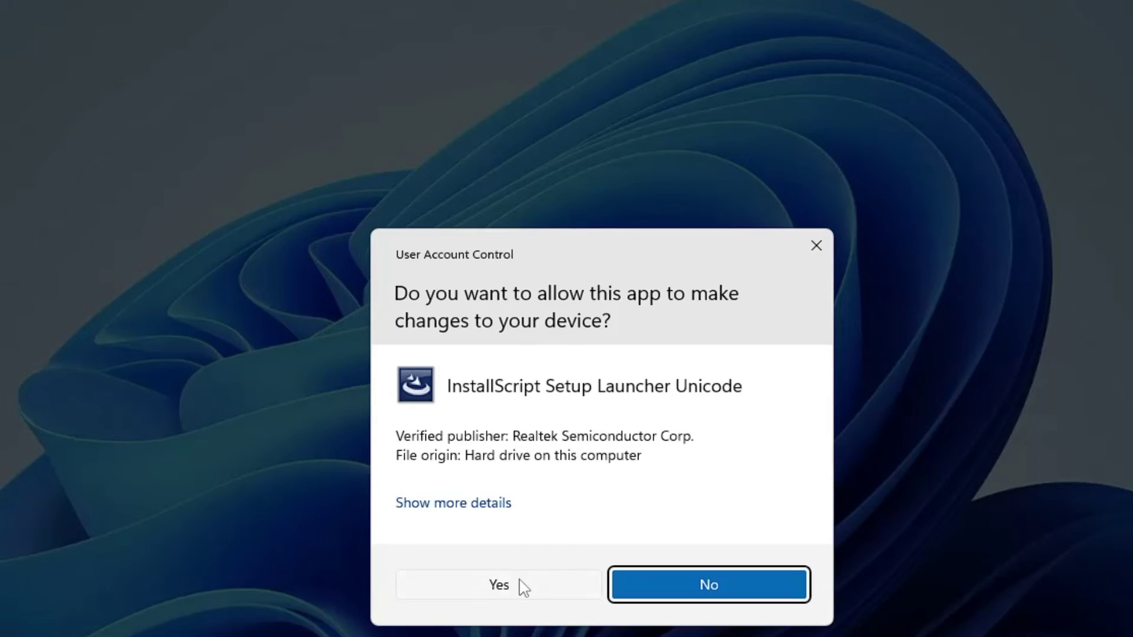
click(523, 586)
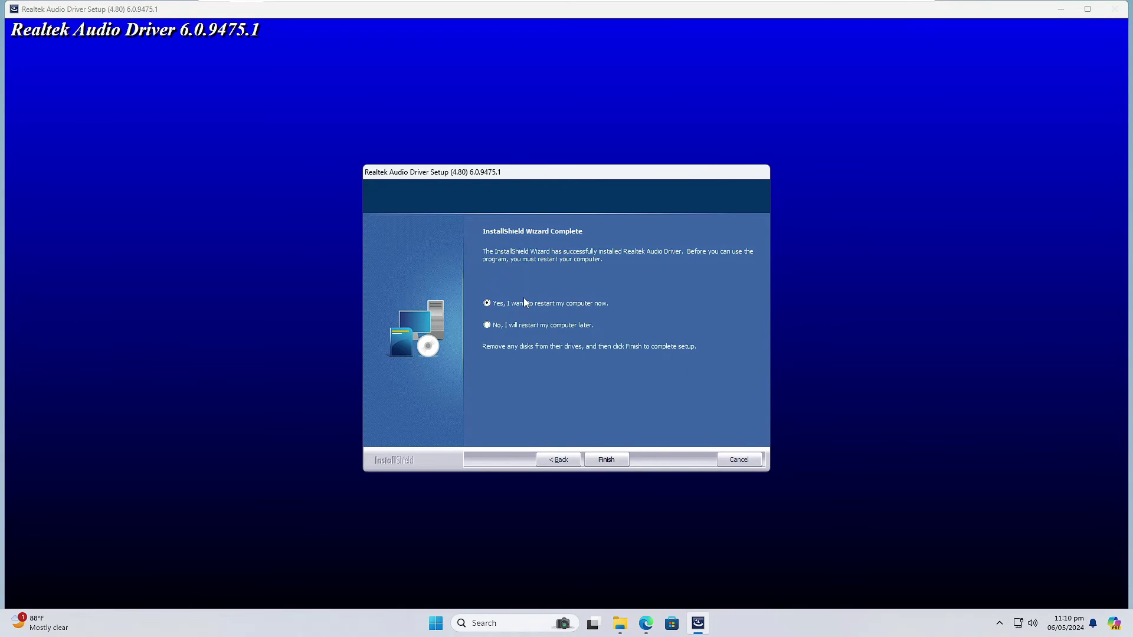
click(607, 461)
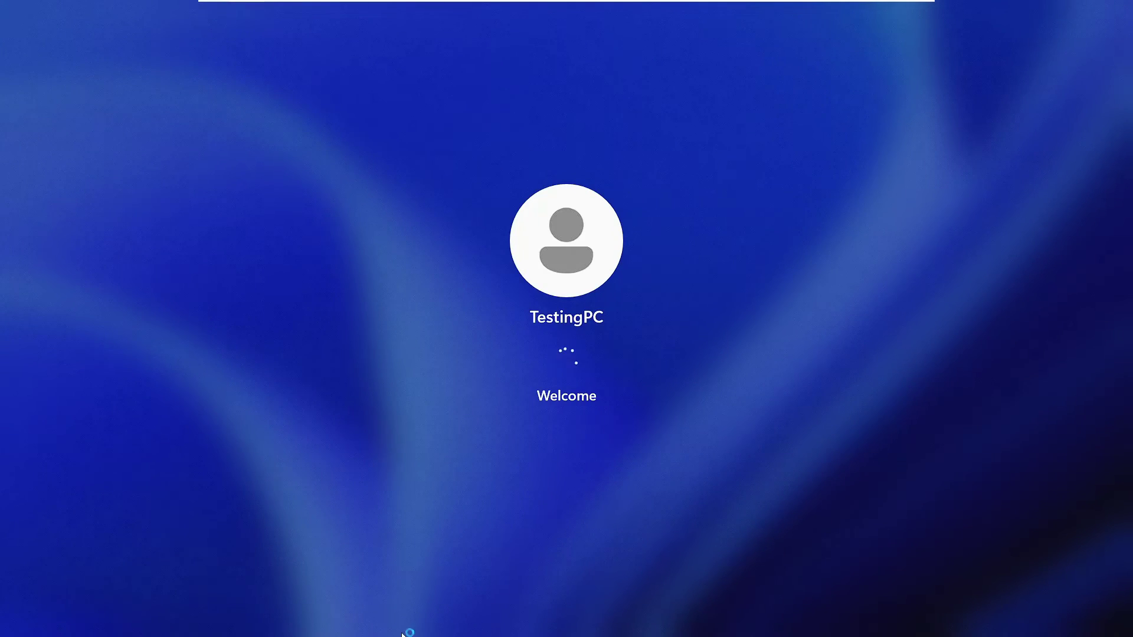